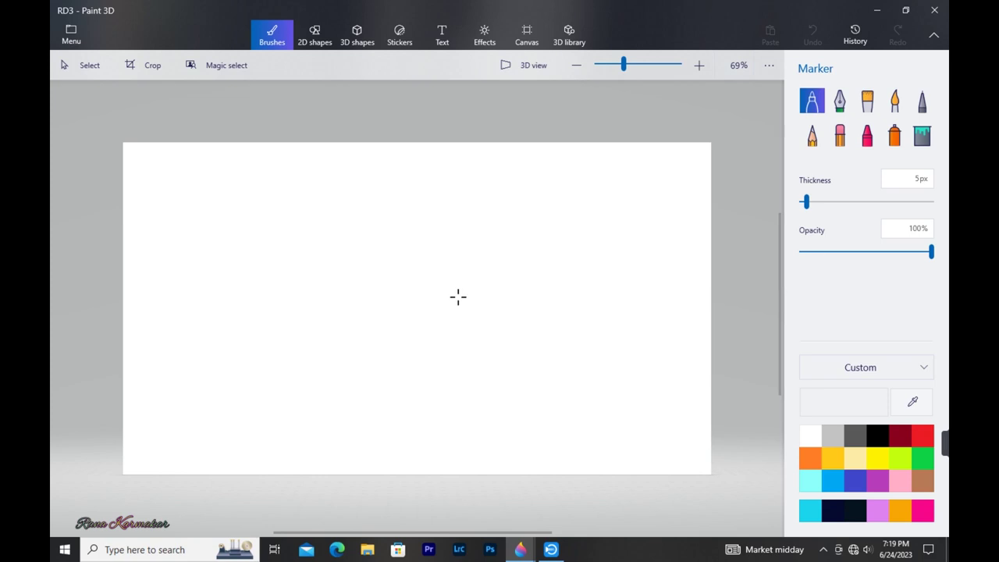
- Show the canvas size settings and mark the width and height values with a temporary red rectangle
click(526, 34)
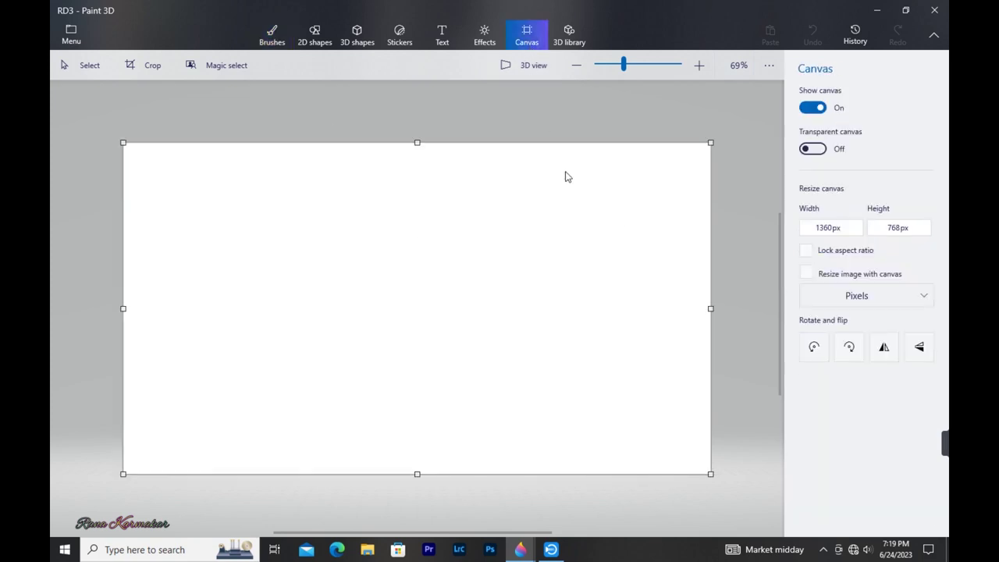
click(945, 443)
click(900, 444)
click(60, 184)
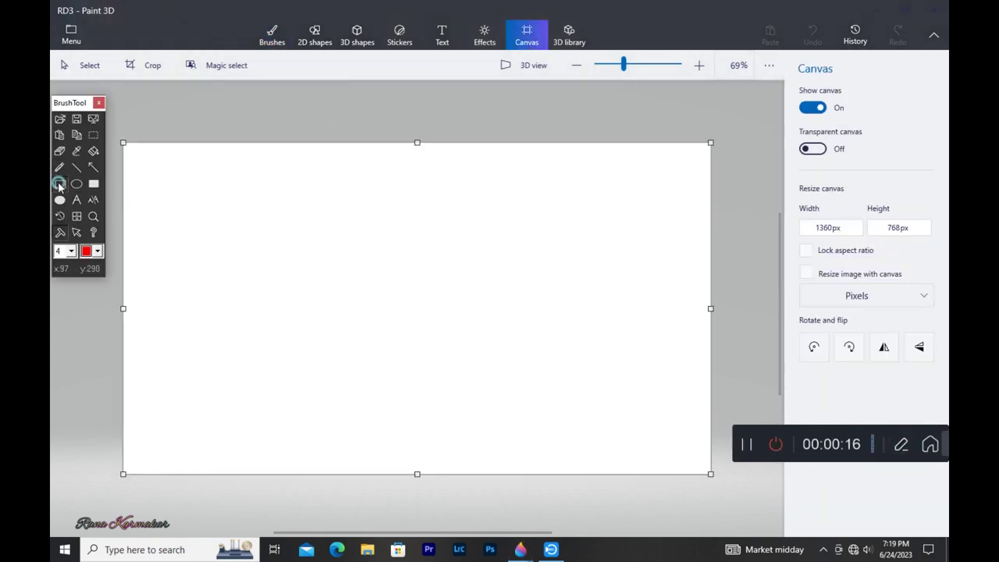
mouse_move(790, 194)
mouse_down()
mouse_move(809, 244)
mouse_move(939, 242)
mouse_up()
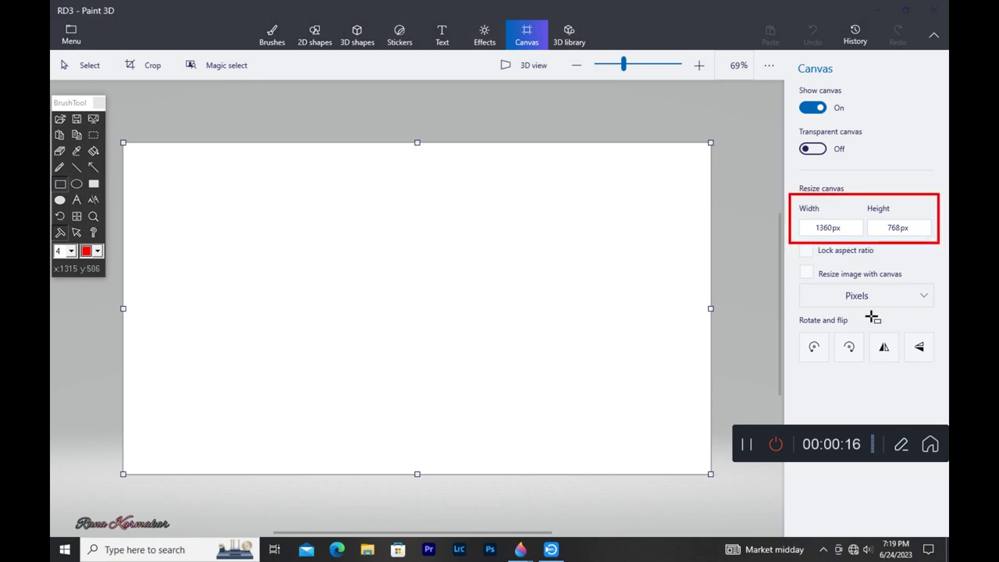
click(99, 102)
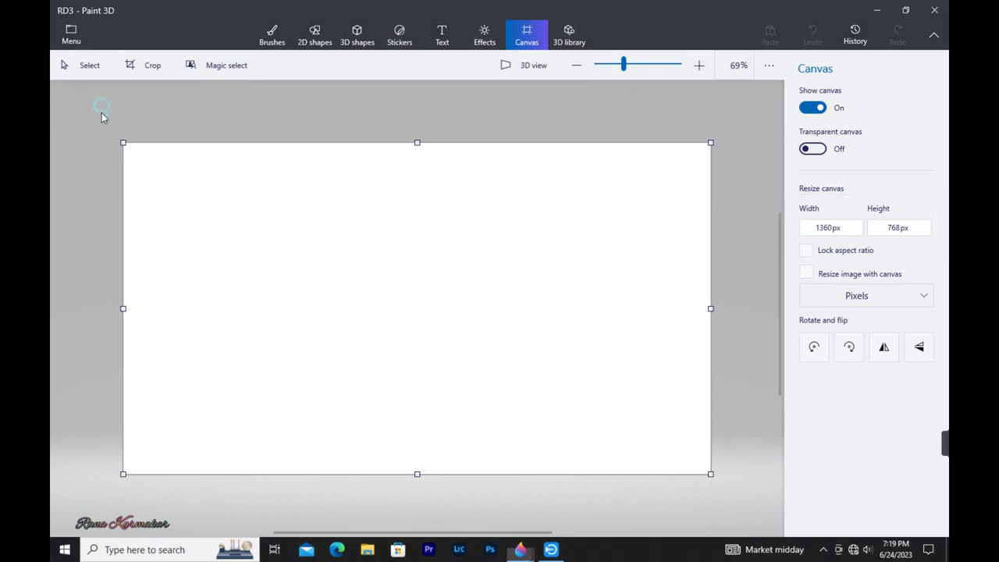
- Spray a light purple band along the canvas's top edge with the Spray can at 221 px thickness and 19% opacity
click(272, 34)
click(892, 139)
drag(834, 252, 826, 252)
drag(827, 202, 848, 203)
click(879, 511)
scroll(424, 262, up, 2)
key(ctrl+minus)
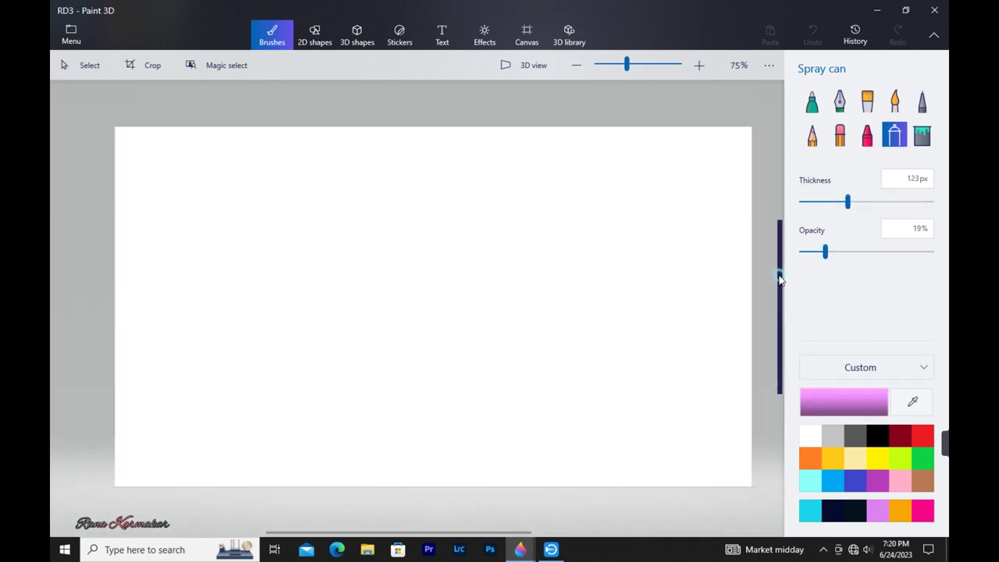
drag(648, 122, 344, 123)
key(ctrl+z)
drag(849, 202, 894, 203)
mouse_move(742, 127)
mouse_down()
mouse_move(223, 116)
mouse_move(706, 117)
mouse_move(348, 114)
mouse_move(118, 123)
mouse_move(499, 111)
mouse_up()
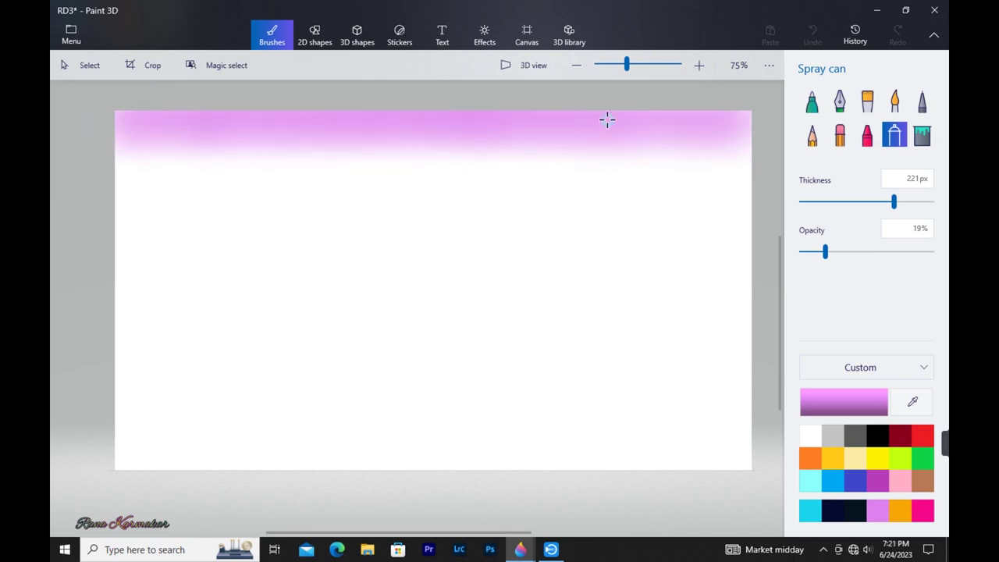
drag(608, 119, 611, 135)
mouse_move(398, 125)
mouse_down()
mouse_move(357, 129)
mouse_move(567, 118)
mouse_move(234, 133)
mouse_move(506, 134)
mouse_move(596, 145)
mouse_move(148, 142)
mouse_up()
- Spray a pink band across the canvas just below the light purple one, lowering the spray opacity partway
click(923, 511)
drag(740, 177, 241, 169)
drag(825, 252, 815, 252)
mouse_move(726, 179)
mouse_down()
mouse_move(355, 163)
mouse_move(135, 179)
mouse_move(351, 181)
mouse_up()
mouse_move(351, 181)
mouse_down()
mouse_move(132, 177)
mouse_move(627, 189)
mouse_move(101, 180)
mouse_move(567, 188)
mouse_move(343, 192)
mouse_move(118, 174)
mouse_move(575, 219)
mouse_move(224, 221)
mouse_move(580, 223)
mouse_move(156, 227)
mouse_move(125, 196)
mouse_move(440, 239)
mouse_move(707, 239)
mouse_up()
drag(152, 239, 129, 241)
- Spray an orange band below the pink one across the full width, reducing the opacity to 4%
click(900, 512)
mouse_move(741, 273)
mouse_down()
mouse_move(601, 247)
mouse_move(169, 252)
mouse_move(274, 272)
mouse_move(140, 269)
mouse_move(218, 252)
mouse_move(435, 267)
mouse_move(749, 239)
mouse_up()
mouse_move(145, 250)
mouse_down()
mouse_move(176, 272)
mouse_move(736, 284)
mouse_move(123, 292)
mouse_move(205, 251)
mouse_up()
drag(815, 251, 806, 251)
mouse_move(121, 225)
mouse_down()
mouse_move(647, 227)
mouse_move(723, 250)
mouse_move(656, 287)
mouse_up()
mouse_move(396, 311)
mouse_down()
mouse_move(319, 321)
mouse_move(243, 314)
mouse_up()
mouse_move(339, 314)
mouse_down()
mouse_move(631, 313)
mouse_move(481, 306)
mouse_move(107, 328)
mouse_move(179, 336)
mouse_up()
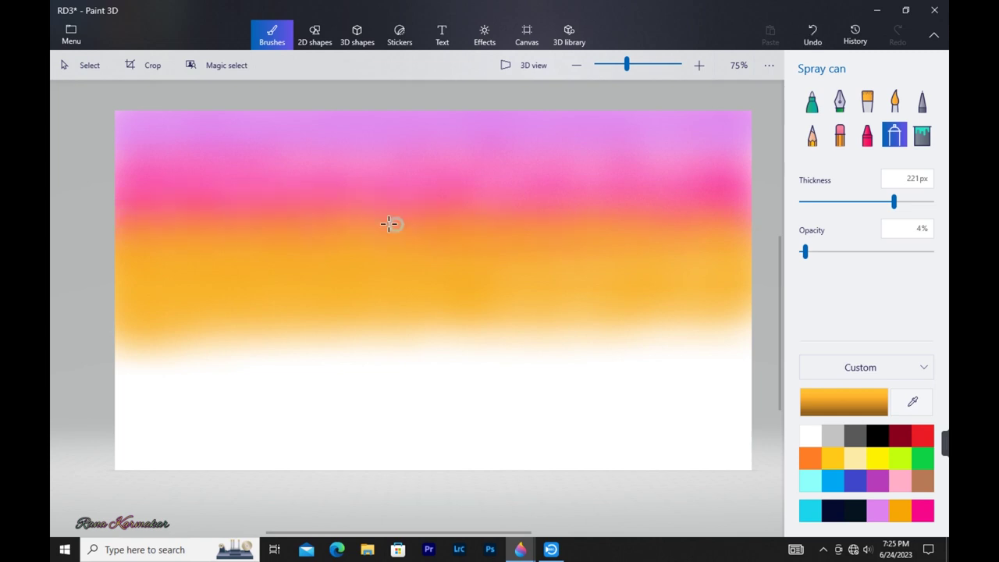
- Blend the gradient by spraying light purple over the upper bands and pink across the pink-to-orange transition
drag(617, 117, 105, 115)
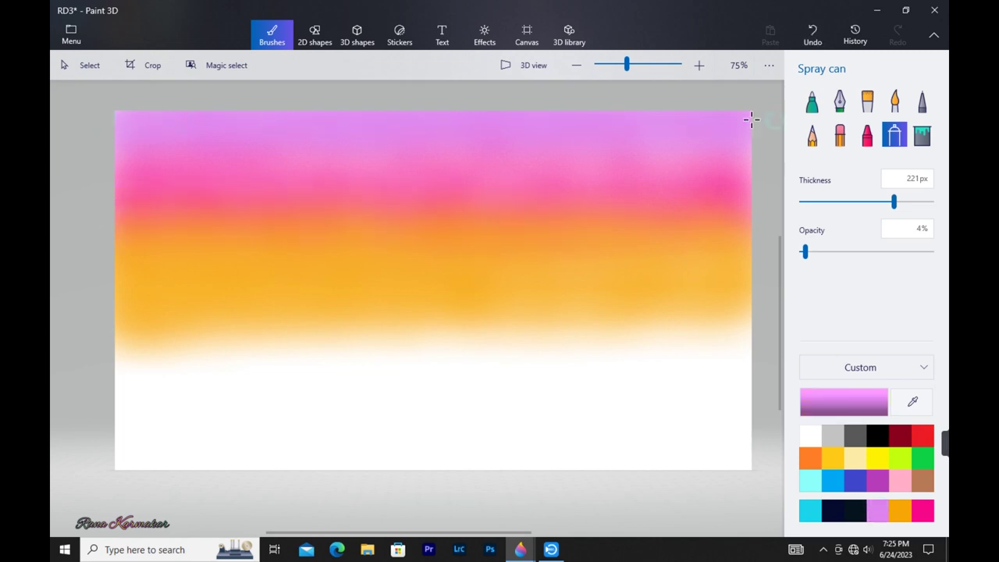
drag(222, 146, 194, 171)
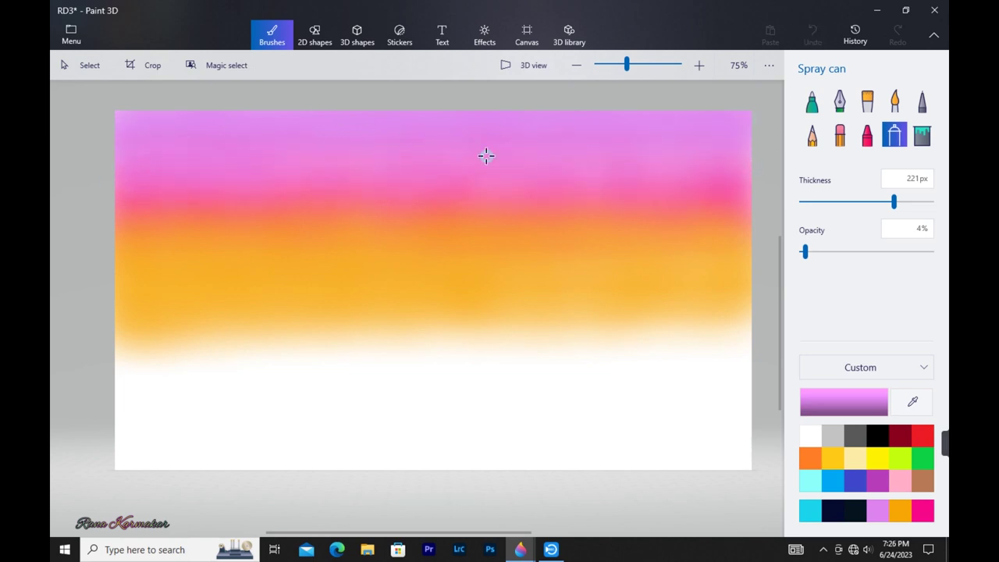
click(922, 510)
mouse_move(508, 190)
mouse_down()
mouse_move(487, 163)
mouse_move(585, 170)
mouse_move(250, 174)
mouse_move(183, 192)
mouse_move(393, 167)
mouse_move(80, 151)
mouse_move(719, 186)
mouse_move(519, 192)
mouse_move(475, 214)
mouse_move(205, 218)
mouse_move(748, 196)
mouse_move(658, 226)
mouse_move(200, 232)
mouse_move(70, 247)
mouse_up()
mouse_move(694, 250)
mouse_down()
mouse_move(625, 259)
mouse_move(620, 249)
mouse_move(748, 241)
mouse_move(364, 261)
mouse_up()
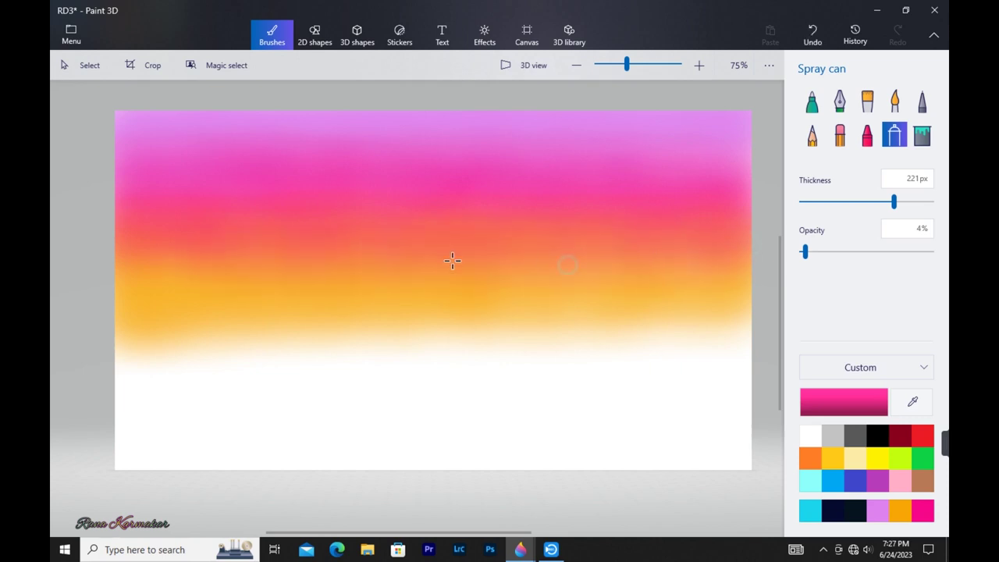
mouse_move(546, 269)
mouse_down()
mouse_move(747, 270)
mouse_move(436, 282)
mouse_move(82, 278)
mouse_up()
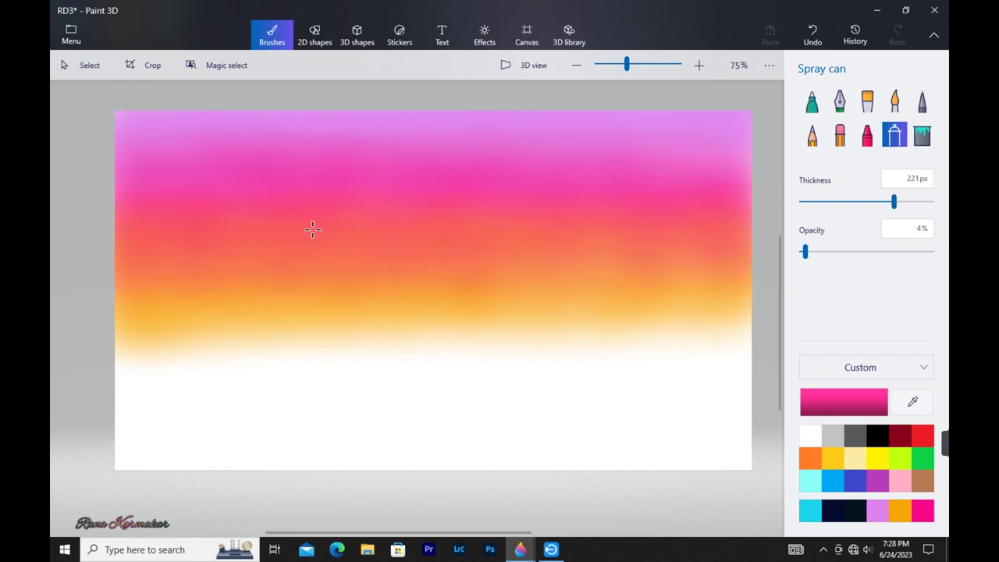
- Even out the gradient with more pink strokes across the pink and orange-red bands
drag(619, 225, 94, 242)
mouse_move(124, 158)
mouse_down()
mouse_move(263, 138)
mouse_move(676, 158)
mouse_up()
drag(265, 190, 474, 187)
drag(436, 271, 269, 278)
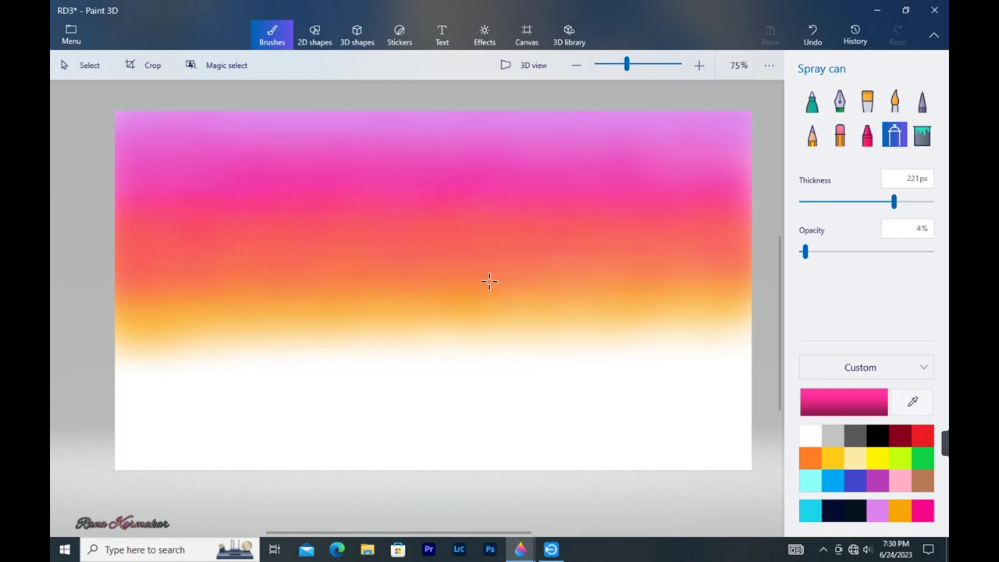
mouse_move(446, 225)
mouse_down()
mouse_move(268, 232)
mouse_move(673, 269)
mouse_move(495, 227)
mouse_up()
mouse_move(743, 266)
mouse_down()
mouse_move(704, 281)
mouse_move(554, 281)
mouse_up()
drag(605, 227, 221, 197)
click(896, 549)
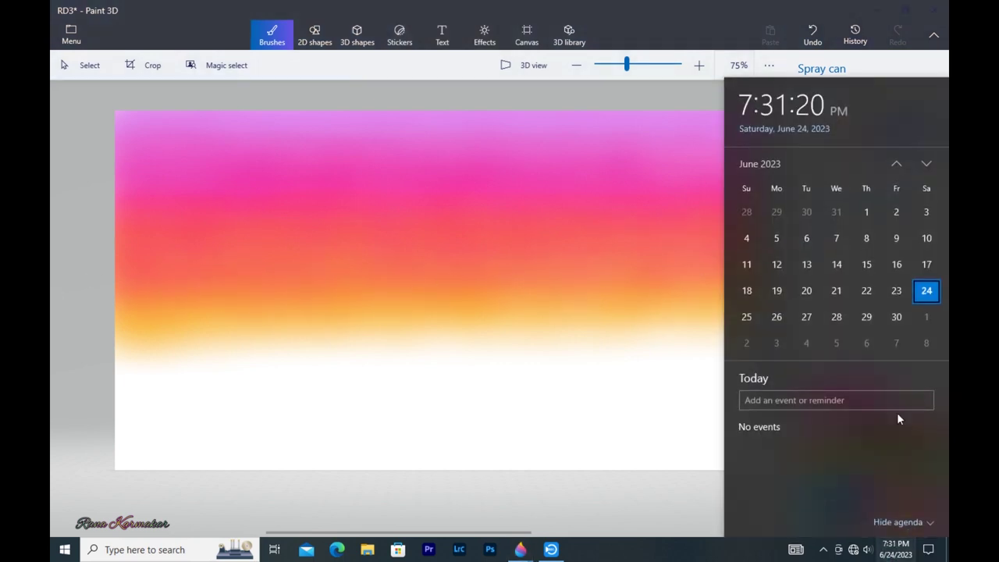
click(378, 390)
- Add pink spray at the gradient's left side and light purple spray over the top band
click(76, 241)
drag(108, 270, 62, 269)
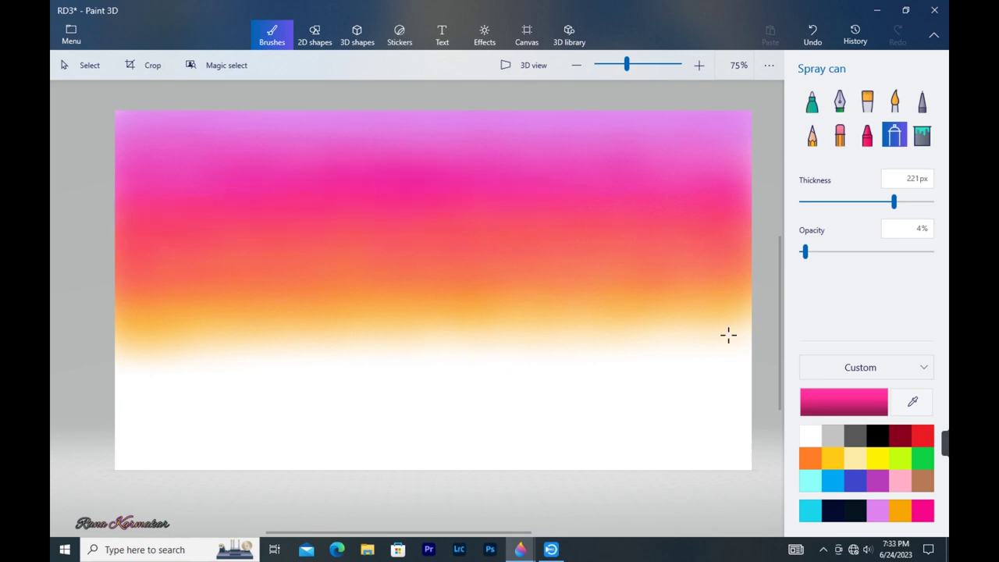
click(877, 511)
drag(434, 138, 86, 141)
drag(130, 114, 628, 115)
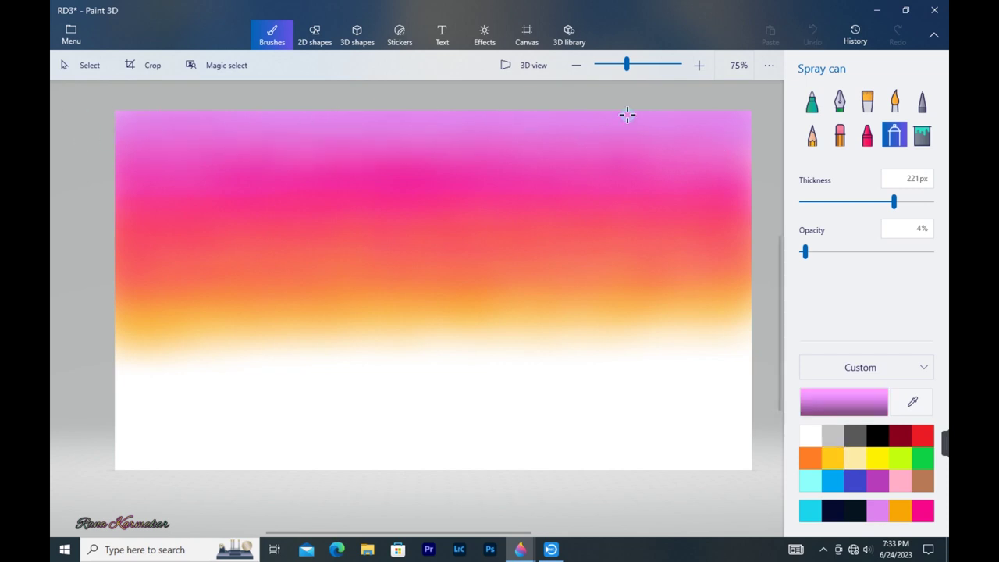
mouse_move(343, 142)
mouse_down()
mouse_move(251, 150)
mouse_move(333, 141)
mouse_move(263, 147)
mouse_move(155, 131)
mouse_up()
- Spray pink again over the pink band and the orange-red band beneath it
click(923, 511)
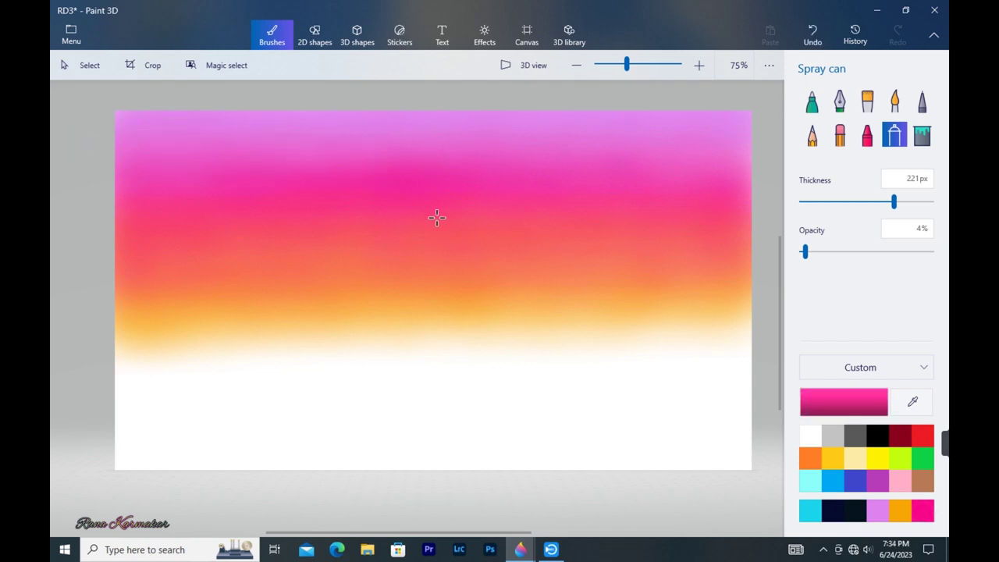
mouse_move(578, 164)
mouse_down()
mouse_move(727, 163)
mouse_move(86, 174)
mouse_move(117, 158)
mouse_move(128, 186)
mouse_move(602, 203)
mouse_move(572, 190)
mouse_move(642, 185)
mouse_move(640, 163)
mouse_move(368, 168)
mouse_up()
mouse_move(408, 226)
mouse_down()
mouse_move(176, 225)
mouse_move(487, 224)
mouse_move(159, 238)
mouse_up()
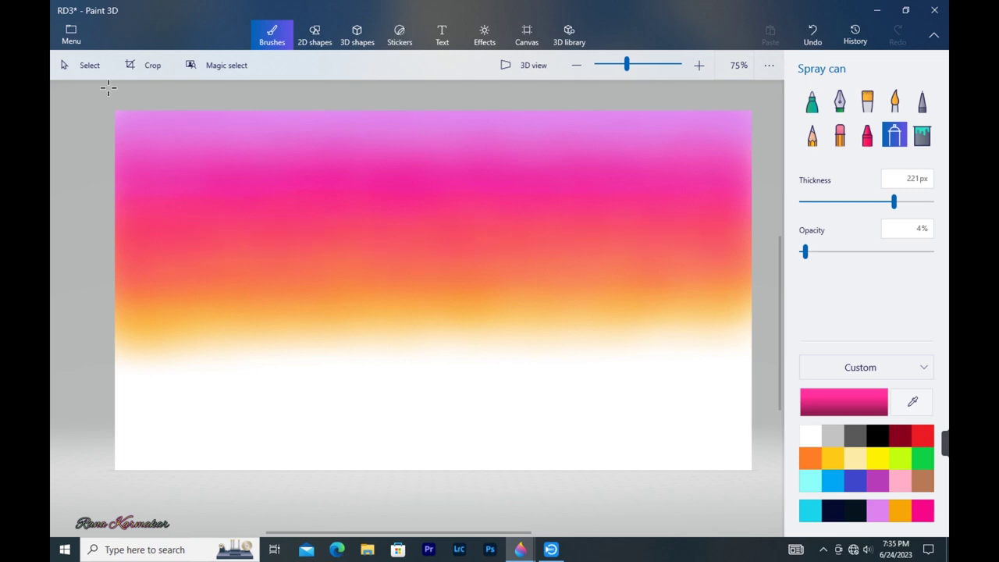
- Select the painted gradient across the full canvas width and copy it
click(78, 64)
drag(115, 112, 755, 311)
key(ctrl+c)
scroll(663, 388, down, 1)
drag(771, 360, 775, 392)
click(920, 390)
mouse_move(421, 165)
mouse_down()
mouse_move(422, 375)
mouse_move(420, 364)
mouse_up()
click(744, 368)
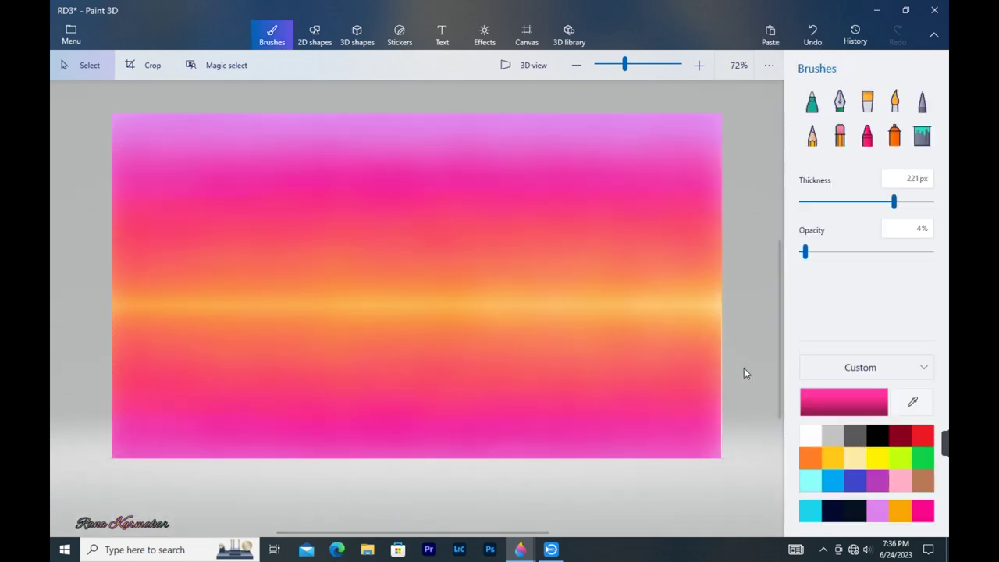
key(ctrl+z)
- Paste the copied gradient, flip it vertically and nudge it down so it mirrors the upper half over the white area
key(ctrl+v)
click(920, 390)
key(Down)
key(Down)
key(Down)
key(Down)
key(Down)
key(Down)
key(Down)
key(Down)
key(Down)
key(Down)
key(Down)
key(Down)
key(Down)
key(Down)
key(Down)
key(Down)
key(Down)
key(Down)
key(Down)
key(Down)
key(Down)
key(Down)
key(Down)
key(Down)
key(Down)
key(Down)
key(Down)
key(Down)
key(Down)
key(Down)
key(Down)
key(Up)
key(Up)
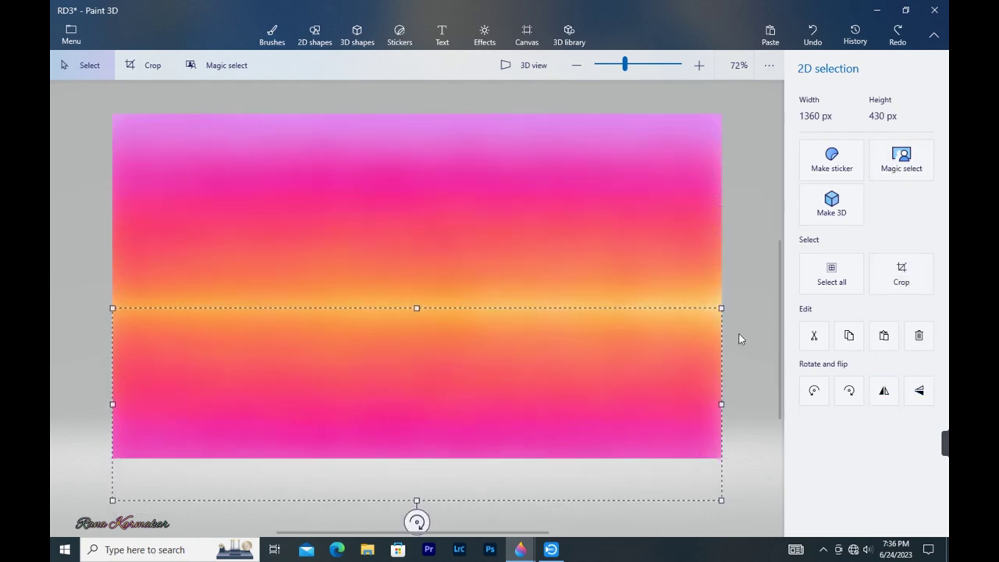
click(738, 336)
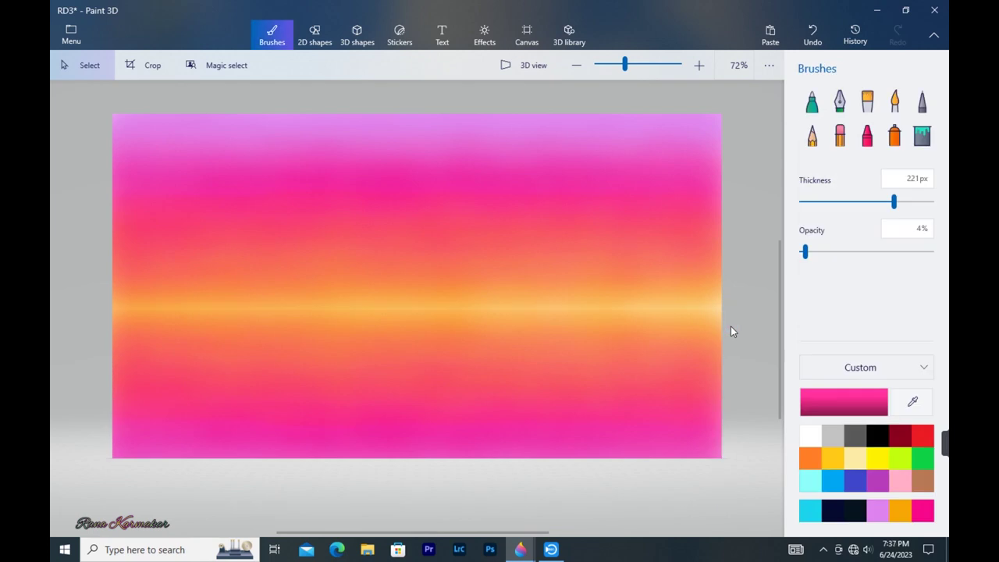
- Spray orange along the central seam with the Spray can to hide the join between the two halves
click(895, 135)
click(900, 511)
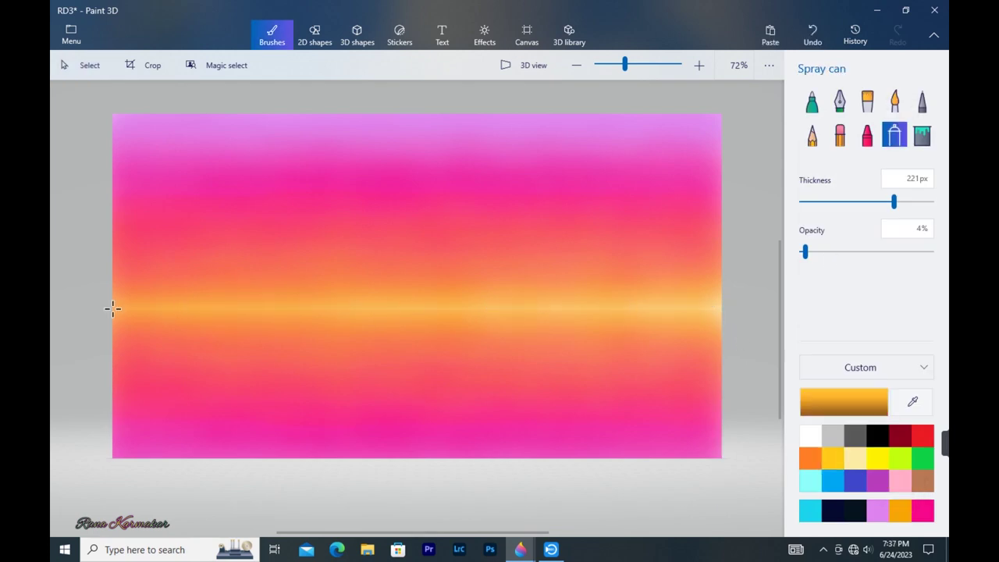
mouse_move(711, 308)
mouse_down()
mouse_move(188, 307)
mouse_move(639, 307)
mouse_up()
drag(714, 308, 483, 308)
drag(283, 304, 259, 307)
mouse_move(535, 307)
mouse_down()
mouse_move(655, 305)
mouse_move(453, 304)
mouse_up()
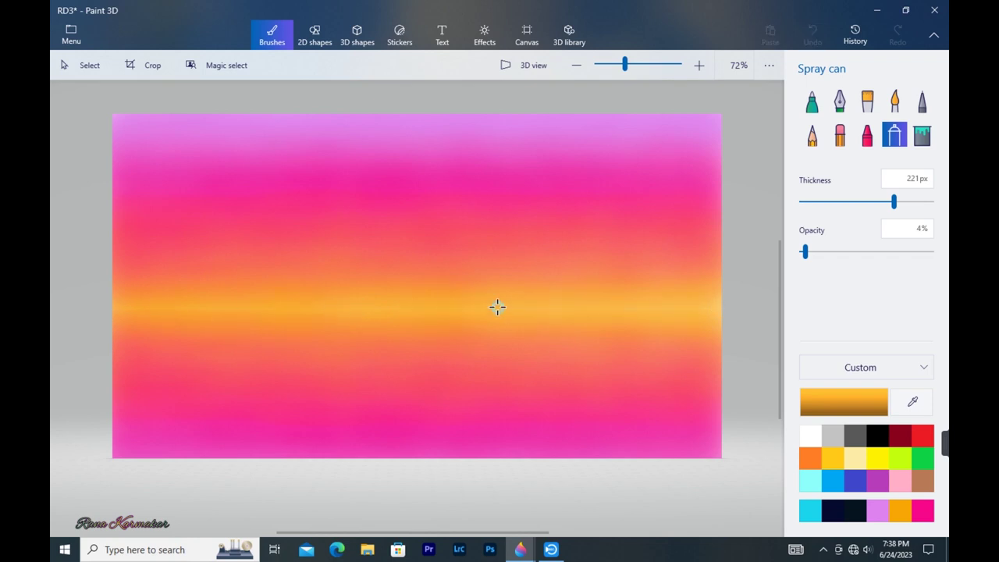
- Spray pink over the lower and upper pink bands and light purple along the top edge
click(921, 512)
mouse_move(606, 392)
mouse_down()
mouse_move(190, 404)
mouse_move(660, 399)
mouse_move(284, 418)
mouse_up()
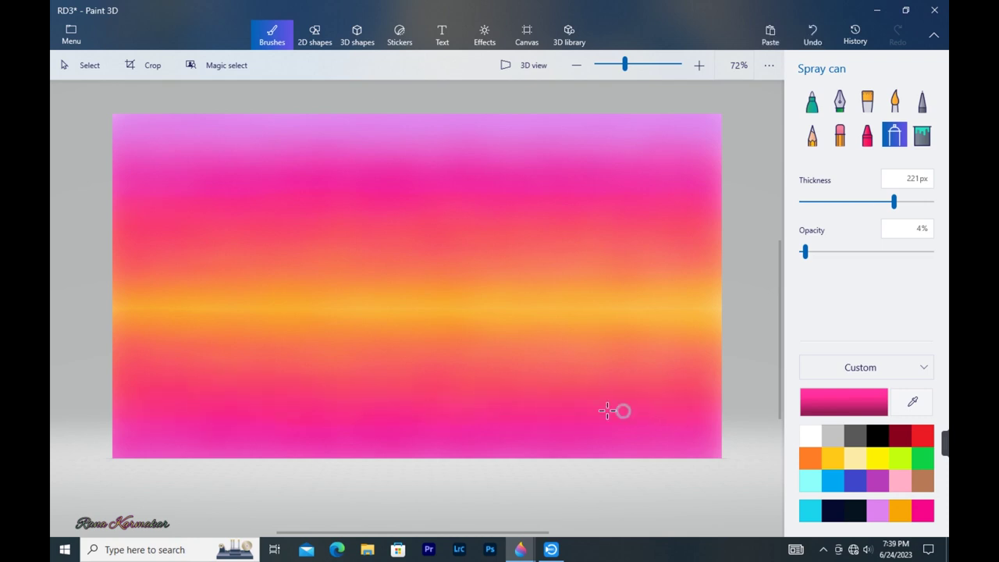
drag(283, 412, 200, 411)
drag(607, 201, 231, 176)
click(878, 511)
mouse_move(630, 127)
mouse_down()
mouse_move(471, 118)
mouse_move(542, 124)
mouse_up()
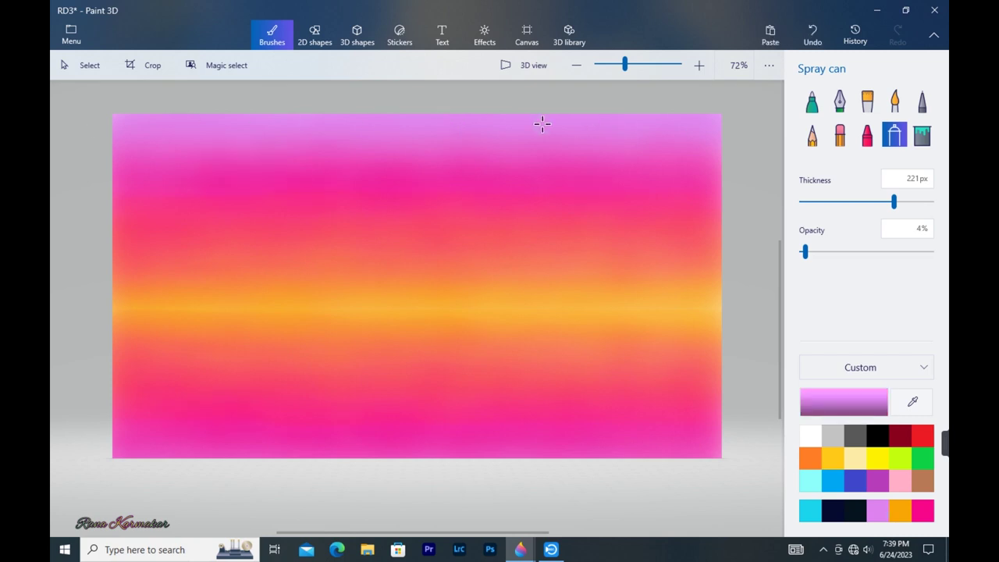
- Set the spray opacity to 2% and widen the orange glow above and below the central strip with orange strokes
drag(805, 251, 802, 252)
drag(161, 266, 518, 252)
mouse_move(280, 260)
mouse_down()
mouse_move(107, 236)
mouse_move(247, 281)
mouse_up()
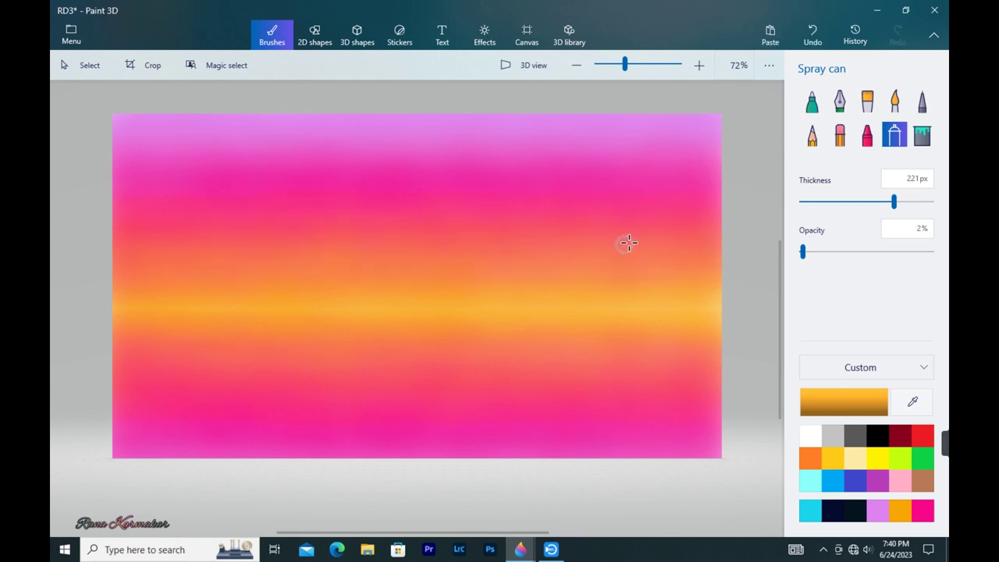
drag(687, 270, 183, 258)
mouse_move(471, 267)
mouse_down()
mouse_move(591, 270)
mouse_move(297, 281)
mouse_move(684, 271)
mouse_up()
mouse_move(346, 367)
mouse_down()
mouse_move(707, 352)
mouse_move(330, 353)
mouse_move(365, 368)
mouse_move(695, 376)
mouse_up()
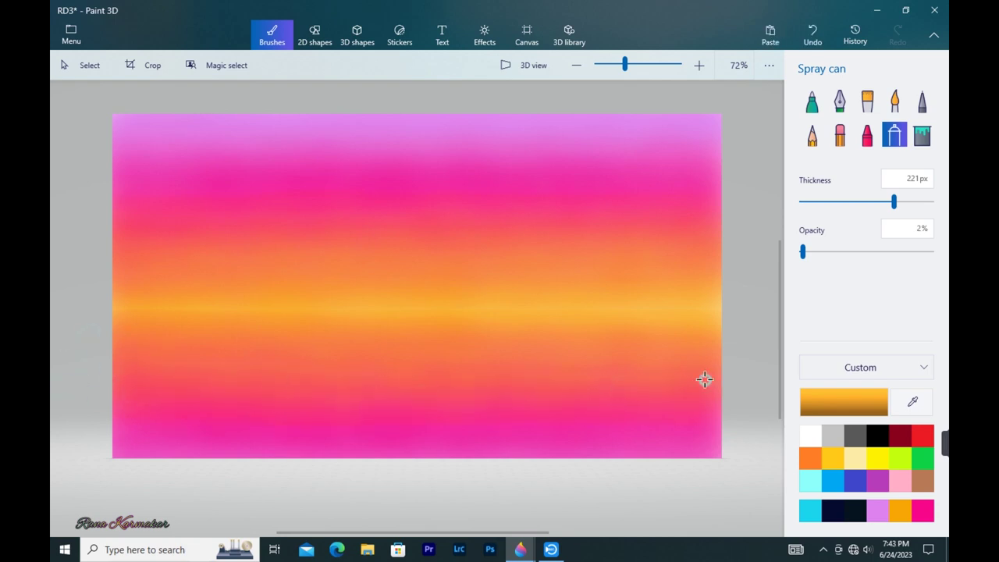
click(247, 417)
mouse_move(155, 221)
mouse_down()
mouse_move(199, 225)
mouse_move(230, 210)
mouse_move(210, 227)
mouse_move(184, 228)
mouse_move(280, 227)
mouse_move(417, 211)
mouse_up()
mouse_move(485, 236)
mouse_down()
mouse_move(437, 234)
mouse_move(643, 234)
mouse_move(499, 220)
mouse_move(699, 191)
mouse_move(444, 204)
mouse_move(640, 231)
mouse_up()
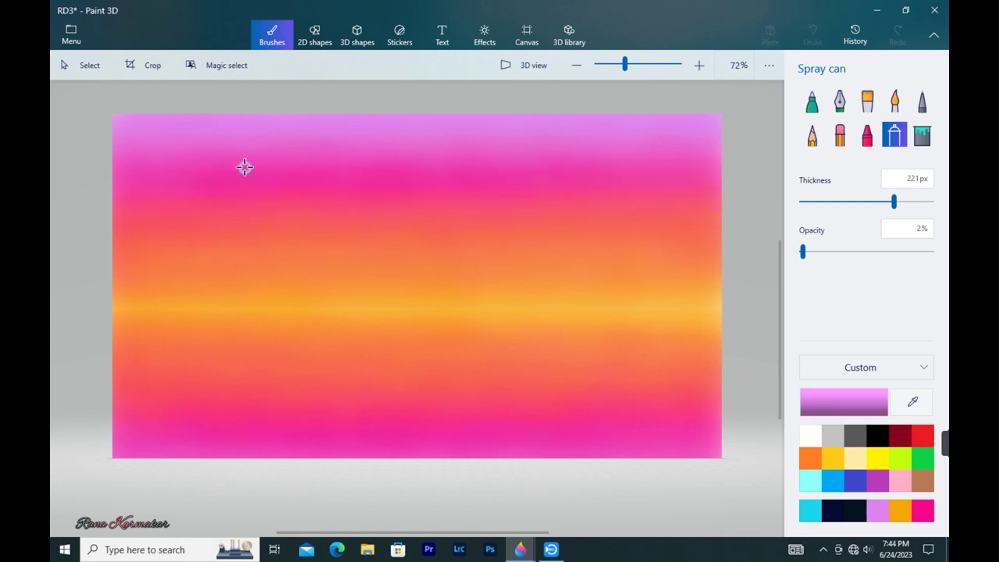
- Spray pink across the upper band between the light purple edge and the pink stripe
click(923, 516)
mouse_move(289, 139)
mouse_down()
mouse_move(125, 148)
mouse_move(413, 147)
mouse_up()
drag(535, 140, 363, 166)
drag(647, 151, 290, 161)
- Warm the upper pink area with orange strokes across the full canvas width
click(899, 511)
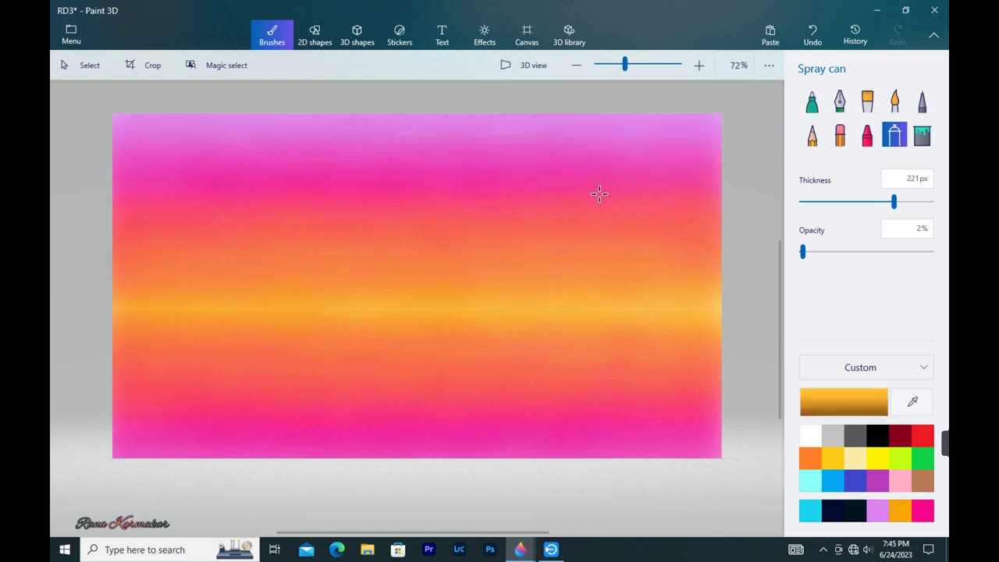
drag(666, 178, 214, 186)
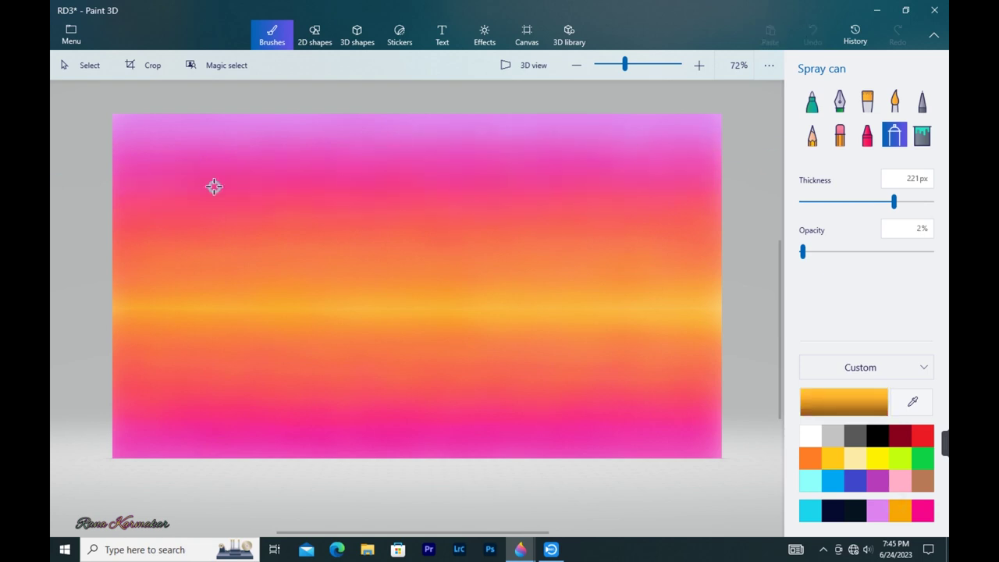
mouse_move(370, 186)
mouse_down()
mouse_move(540, 167)
mouse_move(149, 178)
mouse_up()
mouse_move(669, 152)
mouse_down()
mouse_move(134, 147)
mouse_move(132, 157)
mouse_up()
drag(59, 139, 740, 120)
drag(249, 186, 656, 195)
- Set the spray colour to light purple and spray it along the canvas's top edge
click(844, 402)
click(448, 180)
click(433, 400)
drag(723, 116, 97, 119)
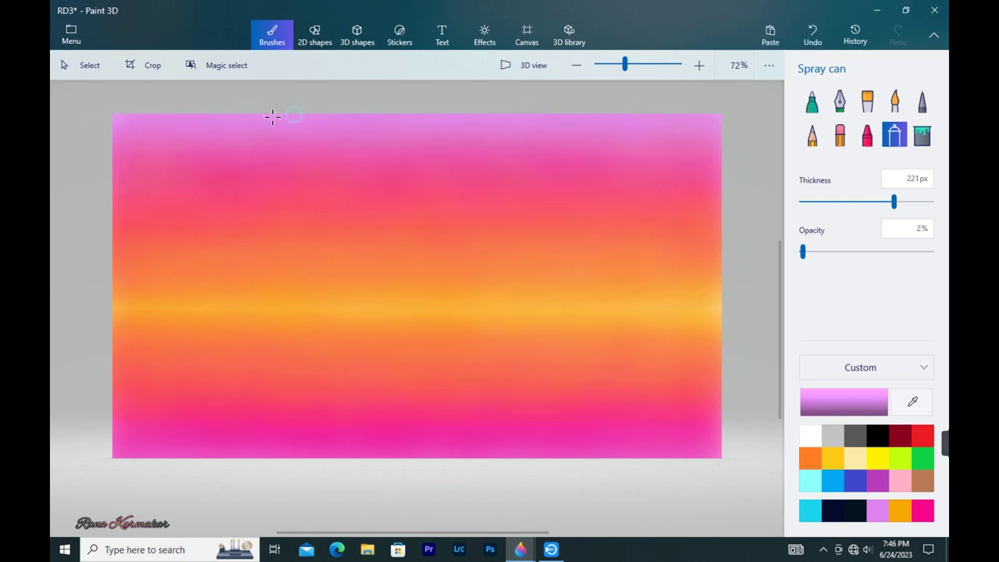
drag(214, 117, 532, 120)
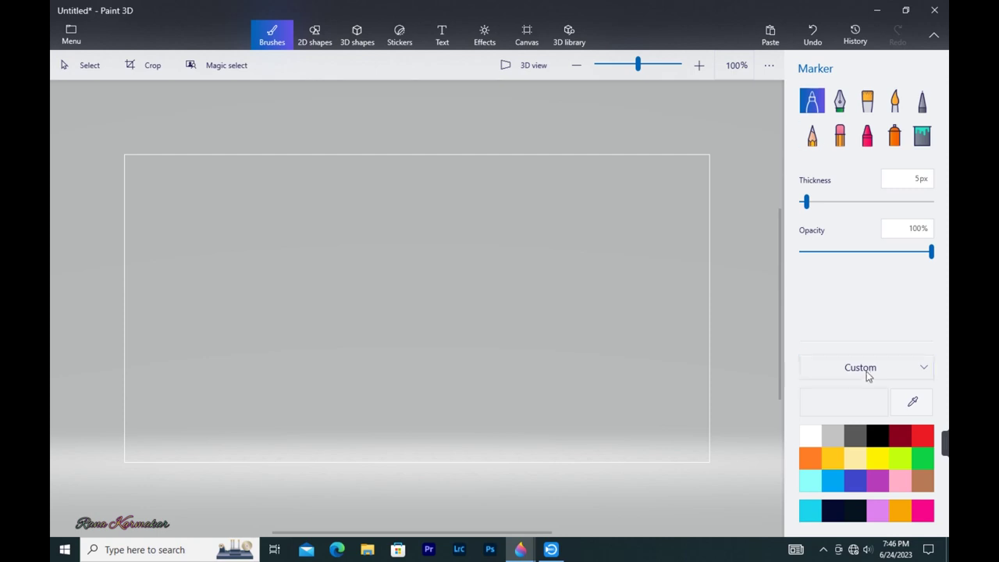
- Choose dark navy for the Marker on the transparent canvas, try a diagonal stroke and undo it
click(833, 511)
drag(316, 339, 449, 287)
key(ctrl+z)
- Draw a dark navy mountain ridge outline from the canvas's bottom edge to its right edge with the 5 px Marker, erasing flaws
scroll(448, 286, down, 1)
scroll(448, 286, up, 1)
drag(779, 275, 779, 303)
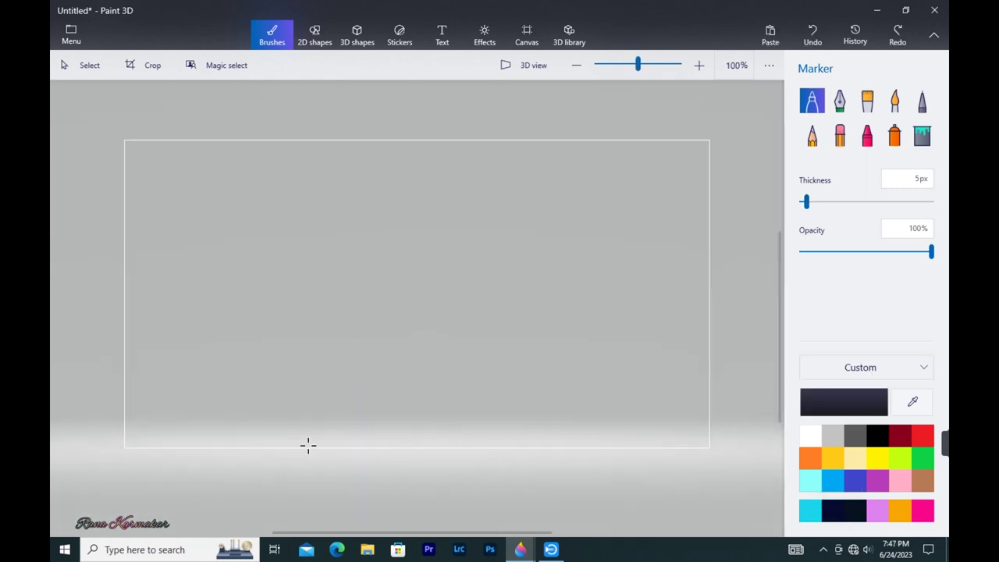
drag(320, 446, 426, 411)
click(840, 135)
mouse_move(529, 399)
mouse_down()
mouse_move(503, 425)
mouse_move(541, 393)
mouse_up()
click(812, 100)
mouse_move(585, 357)
mouse_down()
mouse_move(601, 344)
mouse_move(593, 354)
mouse_move(606, 368)
mouse_up()
click(839, 136)
click(812, 100)
drag(699, 413, 710, 406)
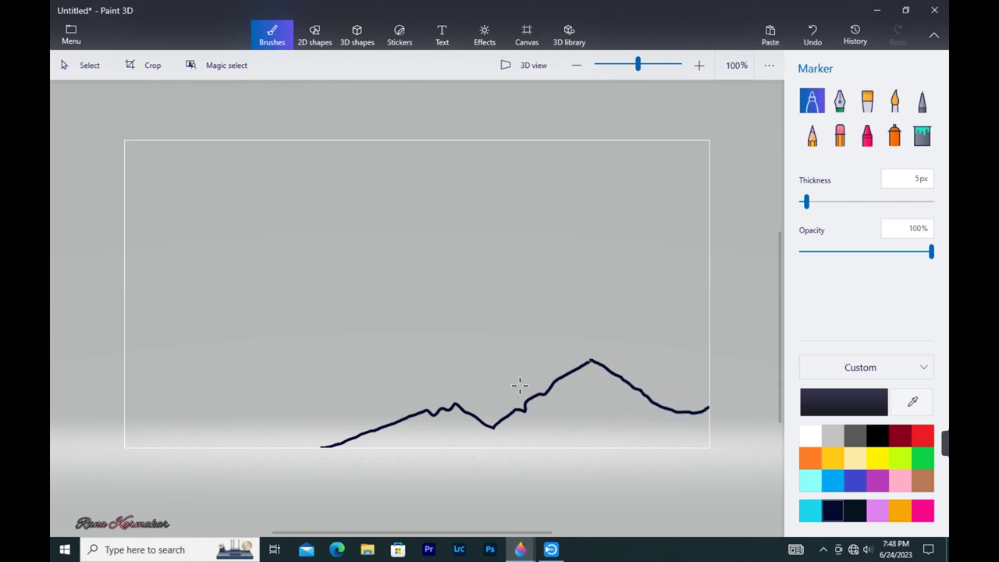
- Fill the area under the mountain ridge outline with dark navy, using a thicker Marker
drag(806, 203, 837, 202)
drag(637, 442, 627, 442)
mouse_move(549, 442)
mouse_down()
mouse_move(524, 446)
mouse_move(540, 428)
mouse_move(720, 426)
mouse_move(655, 416)
mouse_move(708, 421)
mouse_up()
scroll(659, 419, down, 1)
scroll(642, 424, up, 3)
mouse_move(605, 361)
mouse_down()
mouse_move(508, 296)
mouse_move(435, 368)
mouse_move(500, 308)
mouse_move(364, 396)
mouse_move(201, 413)
mouse_move(259, 386)
mouse_move(227, 389)
mouse_move(280, 379)
mouse_move(266, 369)
mouse_move(308, 361)
mouse_move(310, 349)
mouse_move(335, 371)
mouse_move(214, 385)
mouse_up()
- Reduce the Marker to 11 px and fill the remaining gap in the ridge's tapering left slope with dark navy
key(bracketleft)
key(bracketleft)
key(bracketleft)
key(bracketleft)
key(bracketleft)
key(bracketleft)
key(bracketleft)
key(bracketleft)
key(bracketleft)
key(bracketleft)
key(bracketleft)
key(bracketleft)
key(bracketleft)
key(bracketleft)
key(bracketleft)
key(bracketleft)
key(bracketleft)
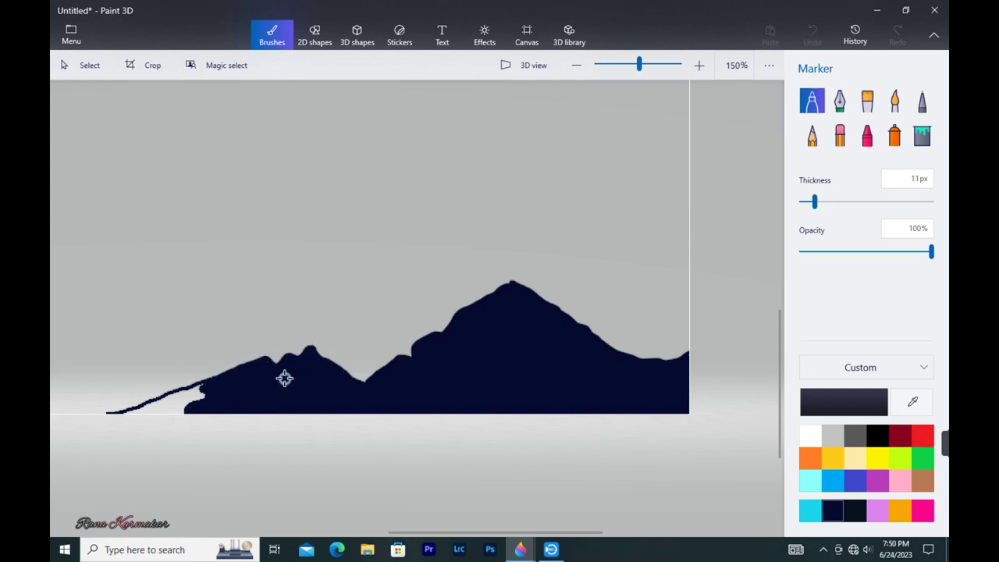
mouse_move(284, 378)
mouse_down()
mouse_move(196, 391)
mouse_move(180, 408)
mouse_up()
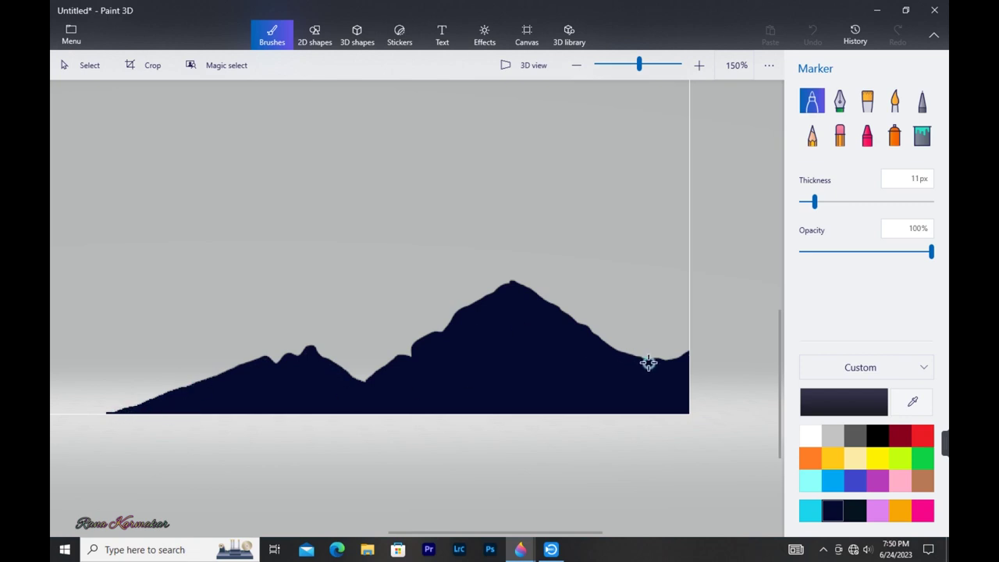
- Draw a near-black front ridge outline from the canvas's left edge across the navy mountains with the 4 px Marker
drag(558, 535, 453, 537)
scroll(466, 445, down, 1)
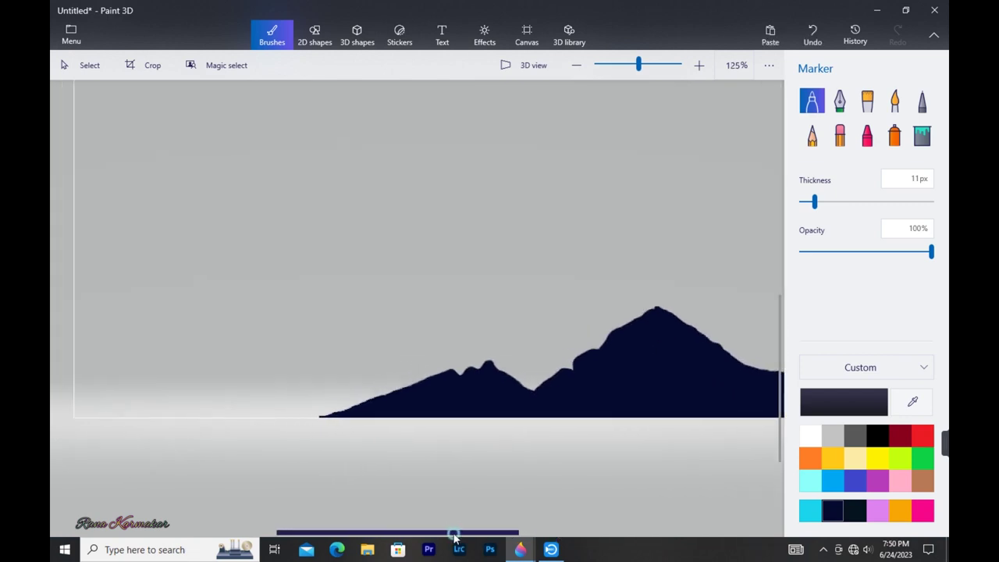
drag(781, 359, 781, 368)
drag(815, 202, 806, 203)
drag(71, 372, 128, 364)
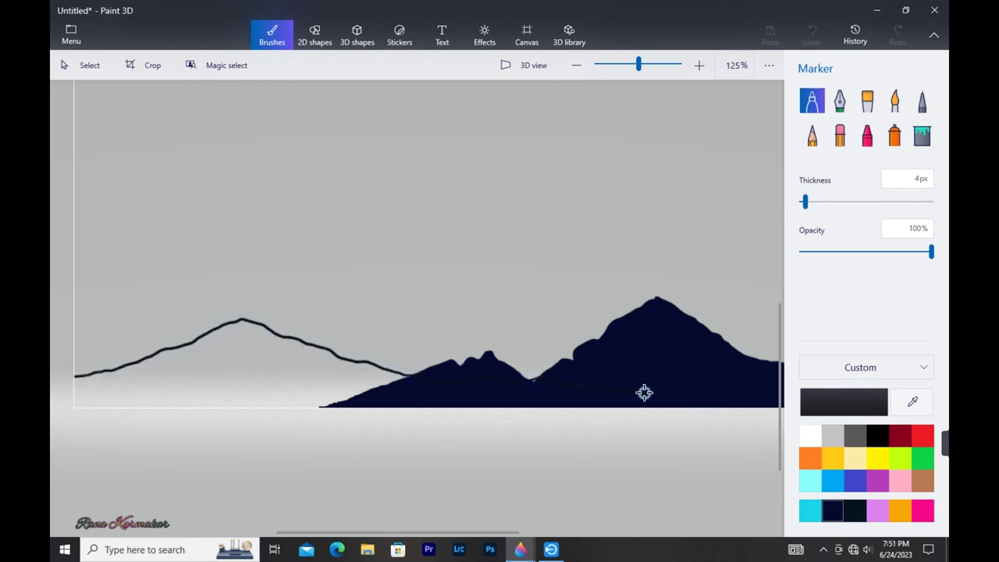
- Enlarge the Marker to 16 px and fill the right part of the front ridge with near-black
scroll(407, 511, right, 2)
key(bracketright)
key(bracketright)
key(bracketright)
key(bracketright)
key(bracketright)
key(bracketright)
key(bracketright)
key(bracketright)
key(bracketright)
key(bracketright)
key(bracketright)
key(bracketright)
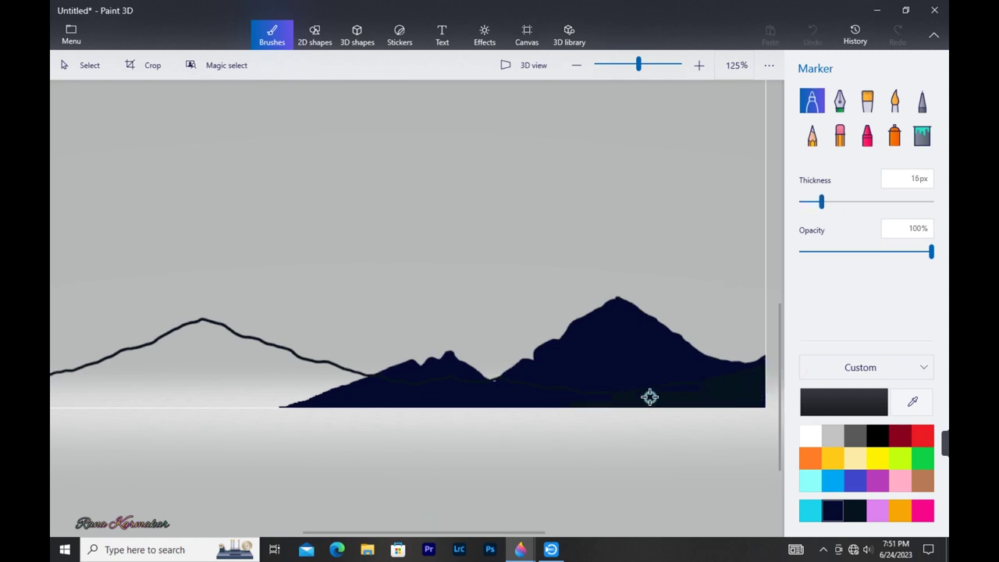
mouse_move(501, 395)
mouse_down()
mouse_move(397, 405)
mouse_move(153, 400)
mouse_move(376, 389)
mouse_move(346, 378)
mouse_up()
- Fill the left hill down to the canvas's bottom edge with near-black, enlarging the Marker to 21 px
drag(320, 533, 287, 533)
mouse_move(361, 395)
mouse_down()
mouse_move(62, 401)
mouse_move(116, 386)
mouse_move(359, 377)
mouse_move(242, 373)
mouse_move(203, 352)
mouse_move(122, 376)
mouse_move(237, 332)
mouse_move(336, 355)
mouse_move(270, 341)
mouse_up()
key(bracketright)
key(bracketright)
key(bracketright)
key(bracketright)
key(bracketright)
drag(340, 392, 310, 374)
- Select both mountain silhouettes on the transparent canvas and copy them
scroll(344, 403, down, 1)
drag(779, 344, 780, 332)
click(81, 66)
drag(118, 340, 728, 437)
key(ctrl+c)
click(682, 297)
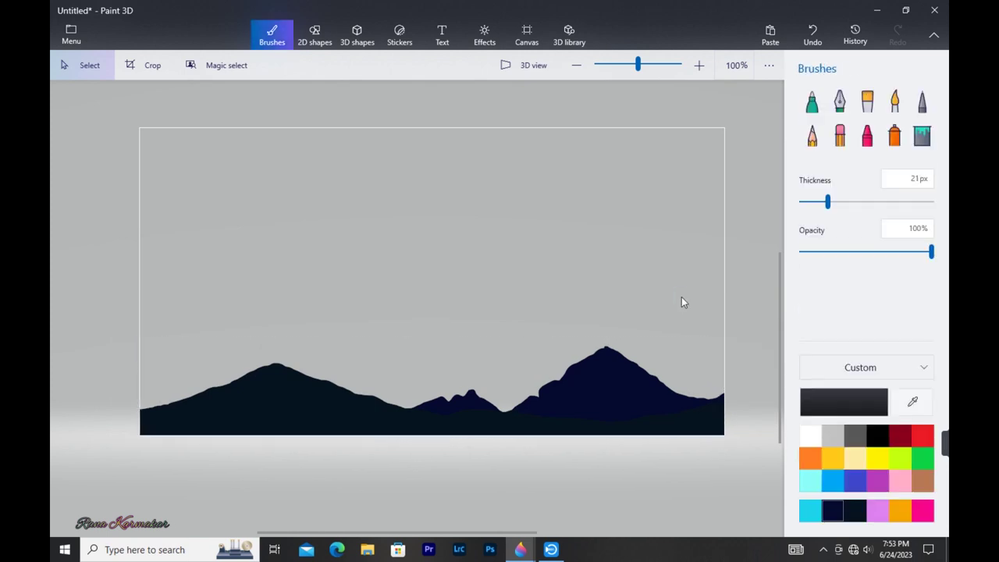
- Try the copied mountains on the RD3 sunset canvas at the horizon and delete them
click(521, 549)
click(464, 496)
key(ctrl+v)
drag(619, 341, 687, 341)
drag(451, 276, 362, 289)
drag(359, 241, 361, 234)
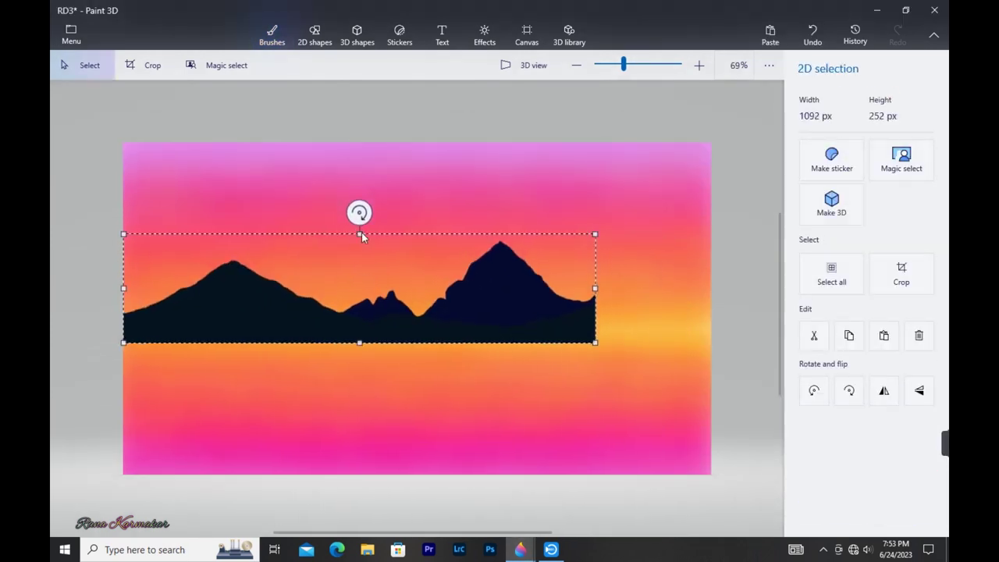
key(Delete)
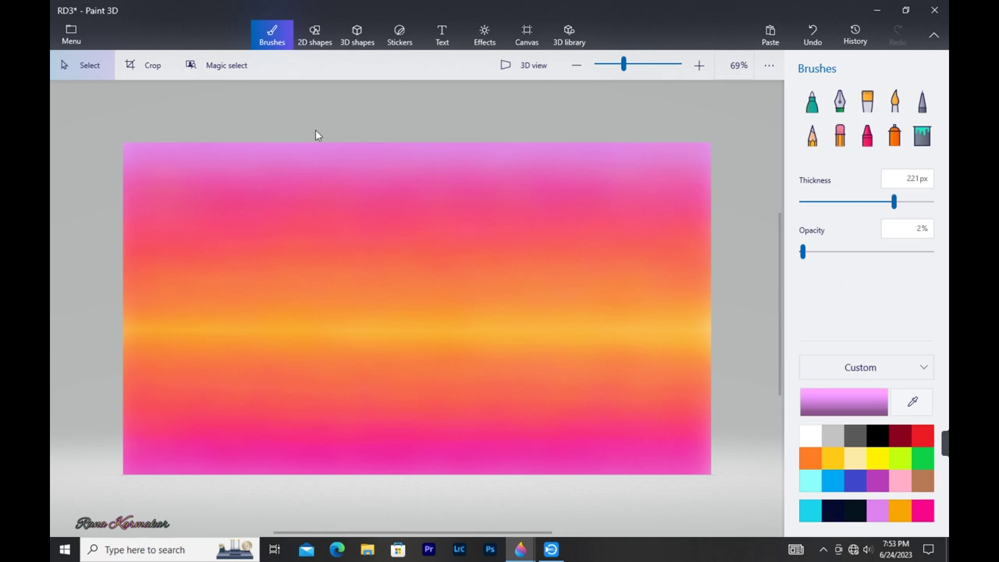
- Draw a circle above the mountains on the transparent canvas with a white outline and white fill
click(315, 35)
click(812, 165)
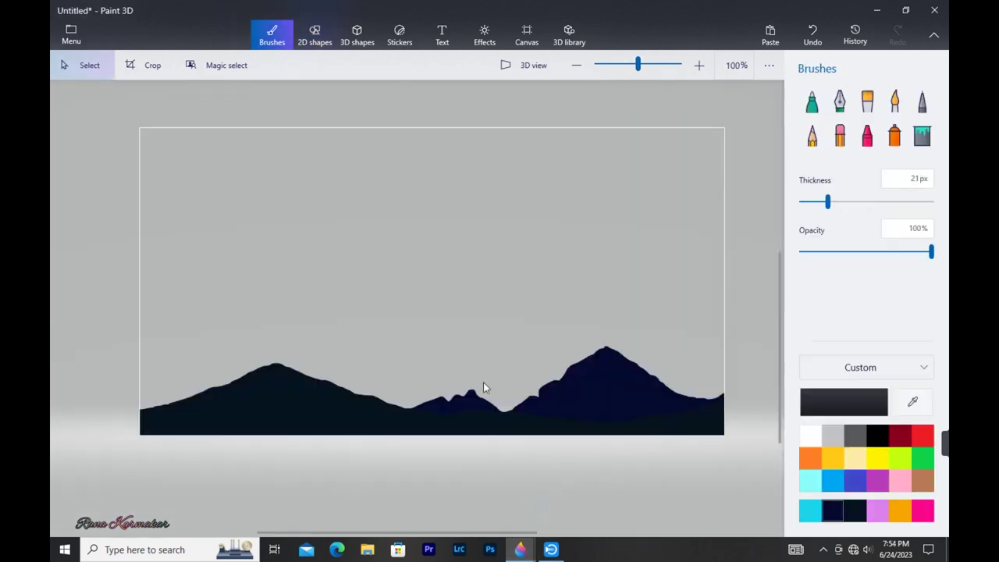
scroll(425, 290, up, 2)
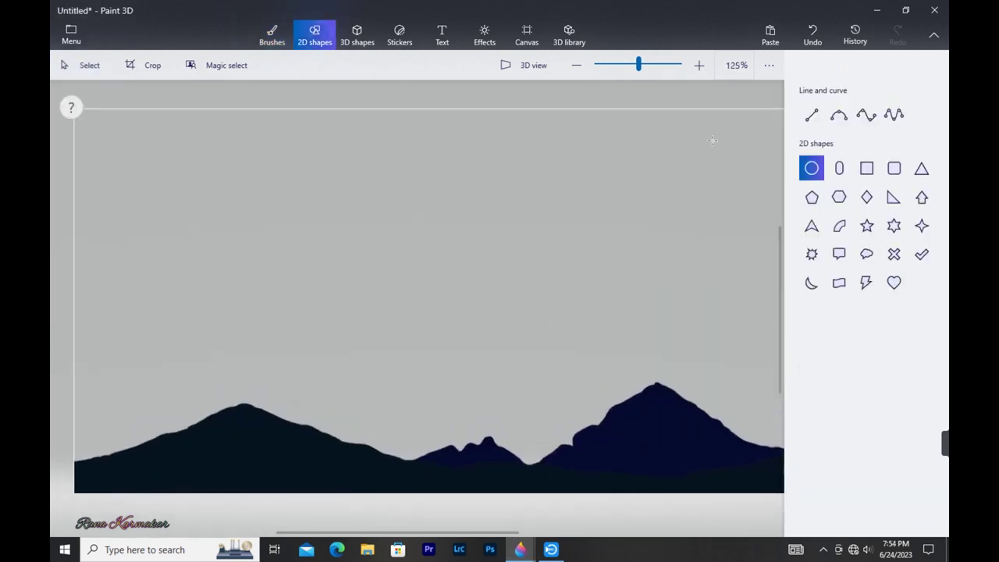
drag(389, 182, 563, 346)
click(812, 182)
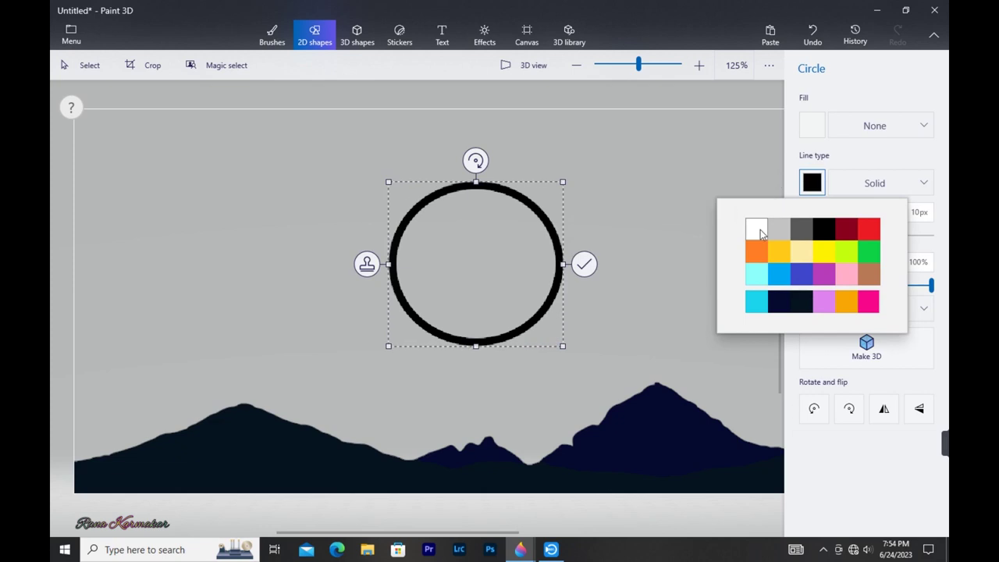
click(761, 231)
click(812, 129)
click(764, 175)
key(Escape)
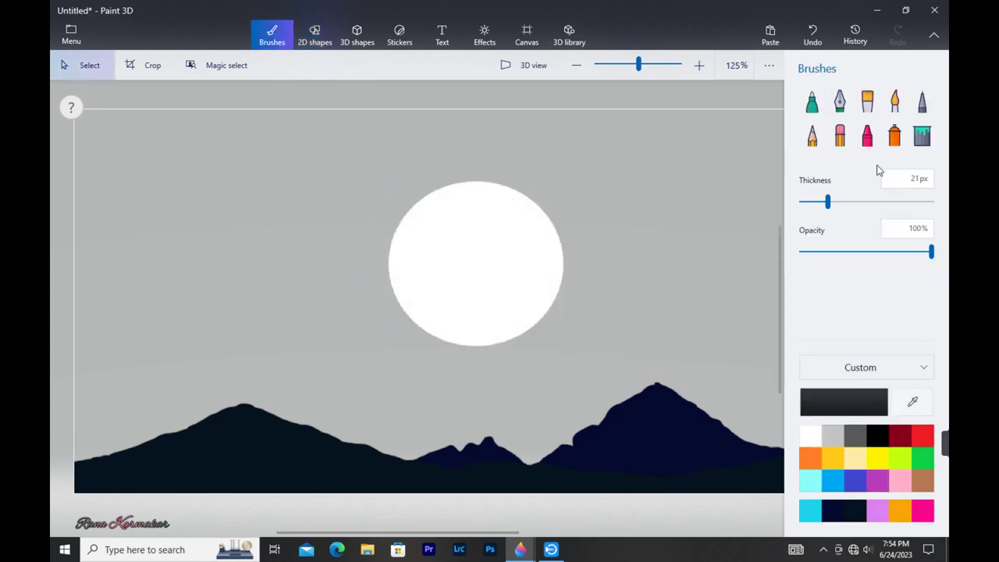
click(894, 135)
drag(421, 196, 541, 213)
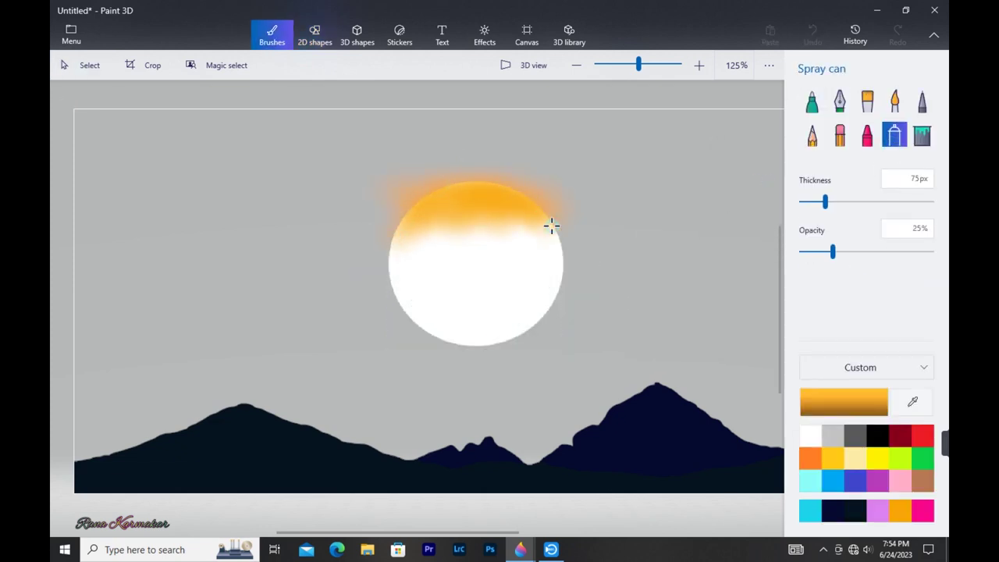
key(ctrl+z)
key(ctrl+z)
key(ctrl+z)
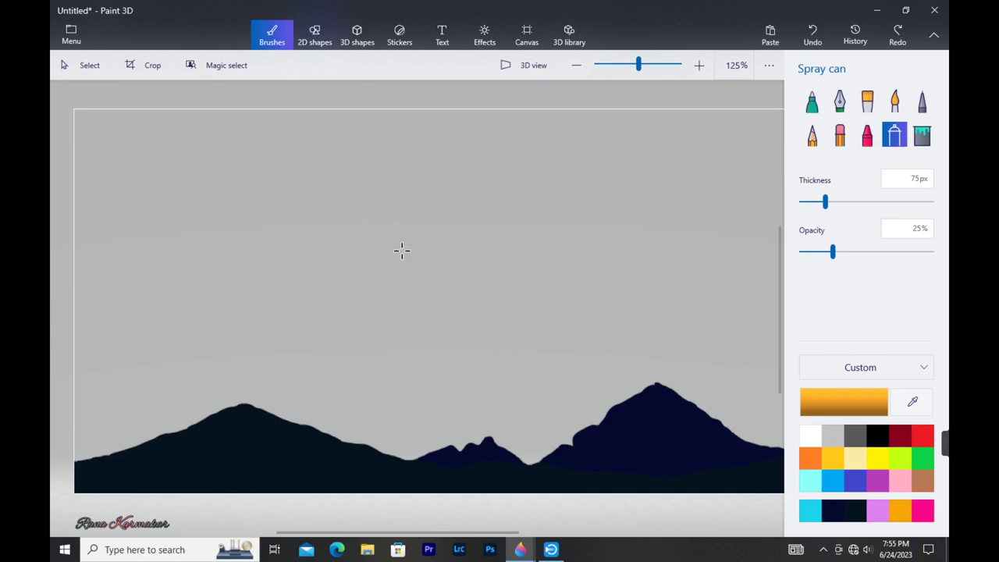
- Spray the sun's upper half golden orange and its lower half white, using a 45 px Spray can at 25% opacity
drag(825, 202, 811, 201)
mouse_move(519, 200)
mouse_down()
mouse_move(480, 189)
mouse_move(413, 222)
mouse_move(491, 186)
mouse_move(545, 218)
mouse_move(495, 191)
mouse_move(430, 207)
mouse_move(394, 255)
mouse_move(445, 196)
mouse_move(419, 252)
mouse_move(503, 249)
mouse_move(486, 229)
mouse_move(448, 215)
mouse_move(492, 210)
mouse_move(469, 188)
mouse_move(506, 209)
mouse_move(486, 215)
mouse_move(531, 219)
mouse_move(430, 223)
mouse_move(466, 230)
mouse_move(434, 244)
mouse_move(475, 242)
mouse_move(405, 256)
mouse_move(409, 226)
mouse_move(539, 220)
mouse_move(555, 246)
mouse_move(548, 229)
mouse_move(539, 244)
mouse_move(518, 246)
mouse_move(486, 228)
mouse_move(477, 252)
mouse_move(548, 252)
mouse_move(392, 267)
mouse_move(558, 255)
mouse_move(427, 269)
mouse_move(435, 273)
mouse_move(504, 254)
mouse_move(459, 263)
mouse_move(554, 259)
mouse_move(400, 297)
mouse_move(426, 325)
mouse_move(548, 306)
mouse_up()
click(809, 435)
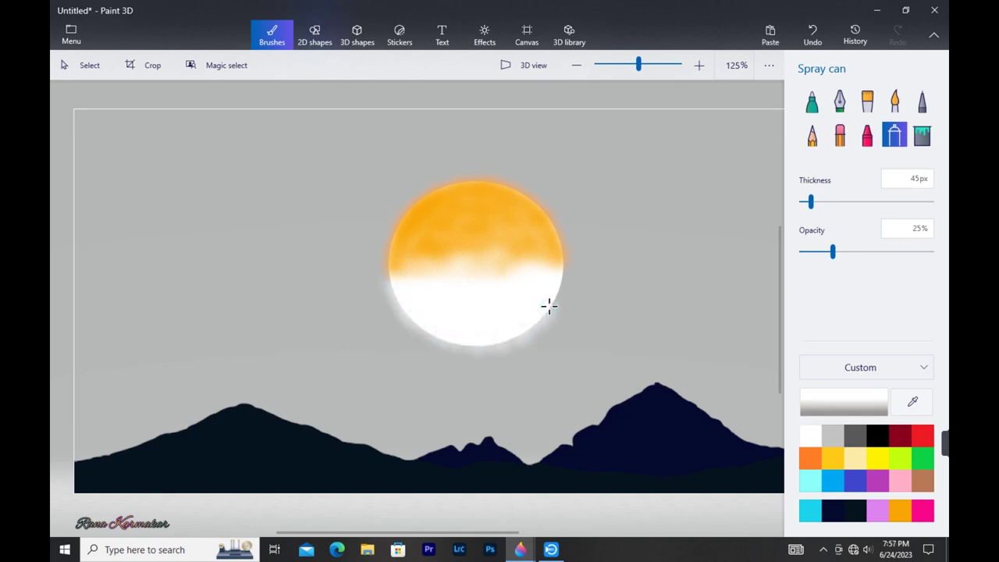
mouse_move(401, 278)
mouse_down()
mouse_move(516, 240)
mouse_move(507, 276)
mouse_move(541, 246)
mouse_move(391, 262)
mouse_move(459, 235)
mouse_move(435, 256)
mouse_move(534, 246)
mouse_up()
mouse_move(393, 262)
mouse_down()
mouse_move(418, 317)
mouse_move(552, 257)
mouse_up()
- Spray golden orange at 14% opacity over the sun's middle and lower area to blend it
click(901, 511)
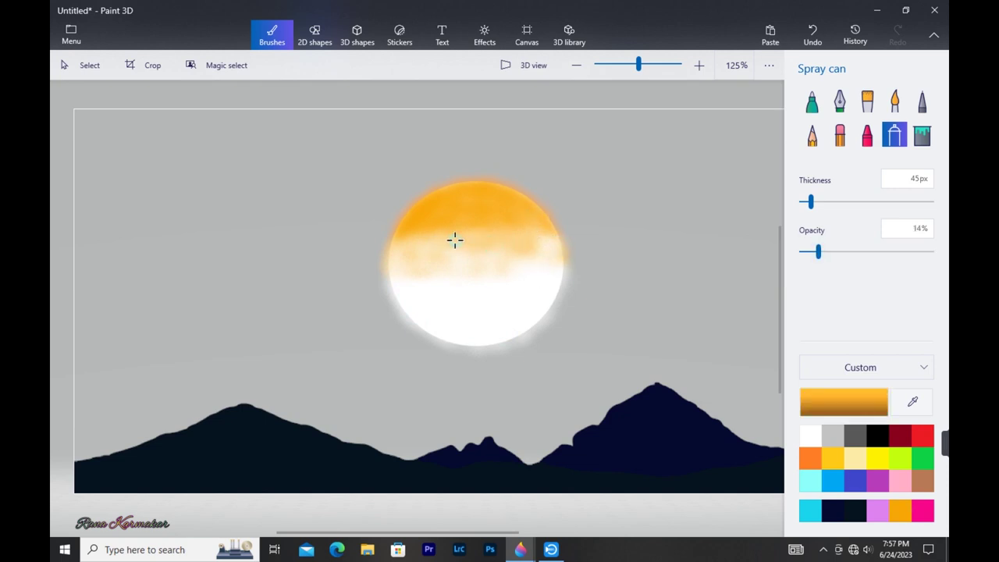
mouse_move(456, 241)
mouse_down()
mouse_move(410, 281)
mouse_move(417, 245)
mouse_move(465, 279)
mouse_up()
drag(545, 244, 529, 277)
mouse_move(454, 309)
mouse_down()
mouse_move(424, 284)
mouse_move(397, 285)
mouse_move(435, 328)
mouse_move(557, 260)
mouse_move(440, 242)
mouse_move(443, 290)
mouse_up()
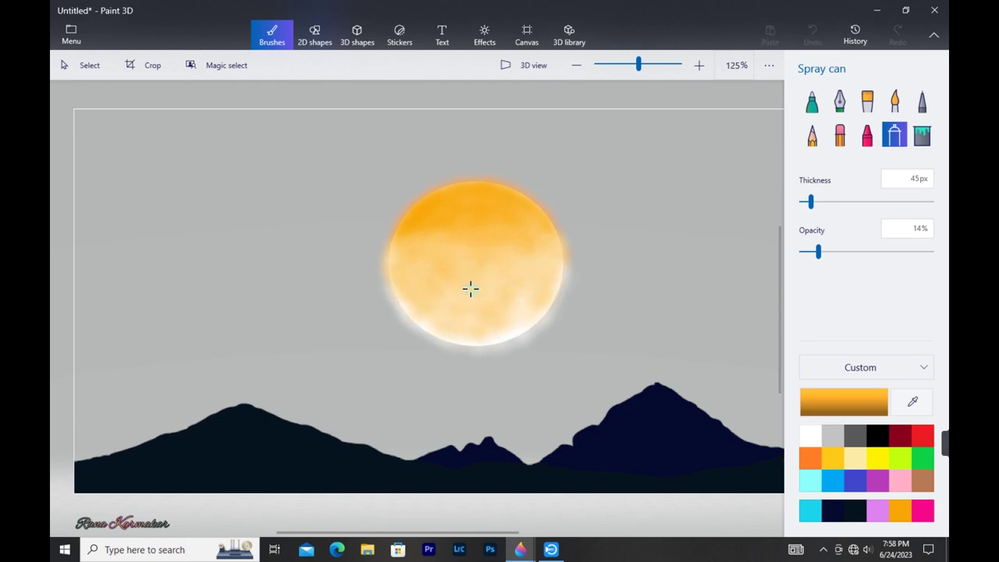
- Spray white over the sun's middle and lower area to lighten it towards a soft cream glow
click(812, 435)
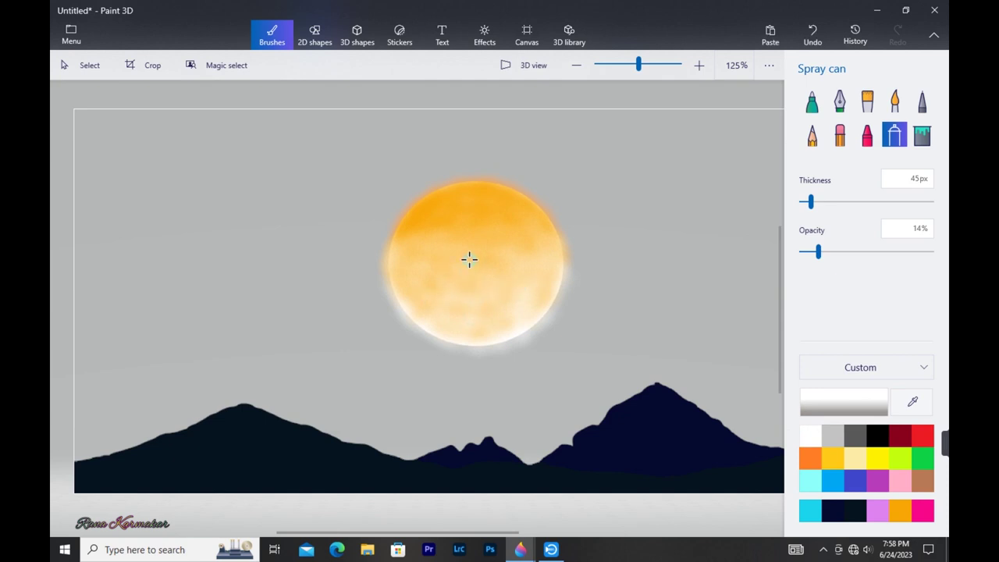
drag(460, 280, 413, 251)
drag(442, 296, 513, 303)
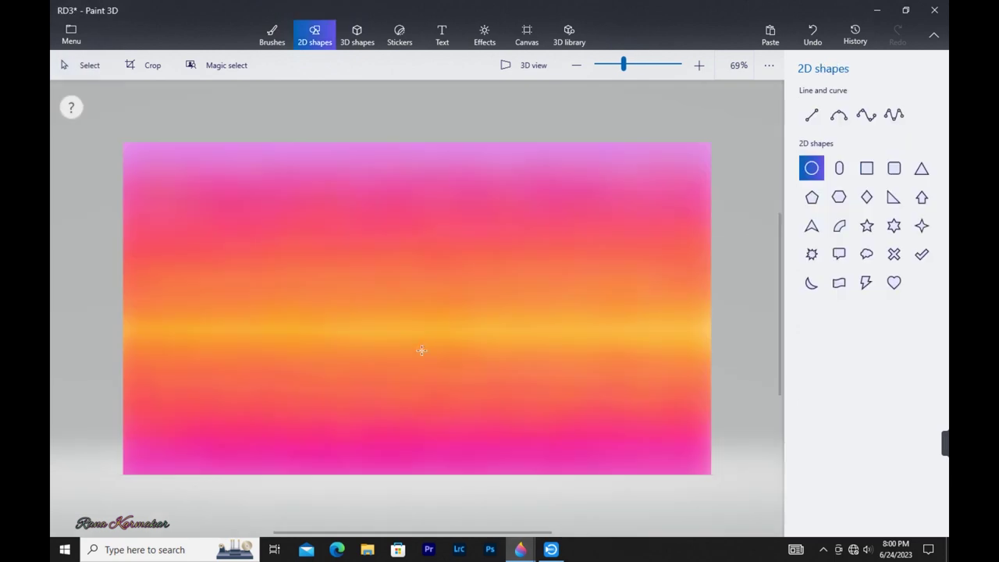
- Paste the sun onto the RD3 sunset canvas and place it above the bright horizon band, slightly left of centre
key(ctrl+v)
drag(410, 286, 401, 247)
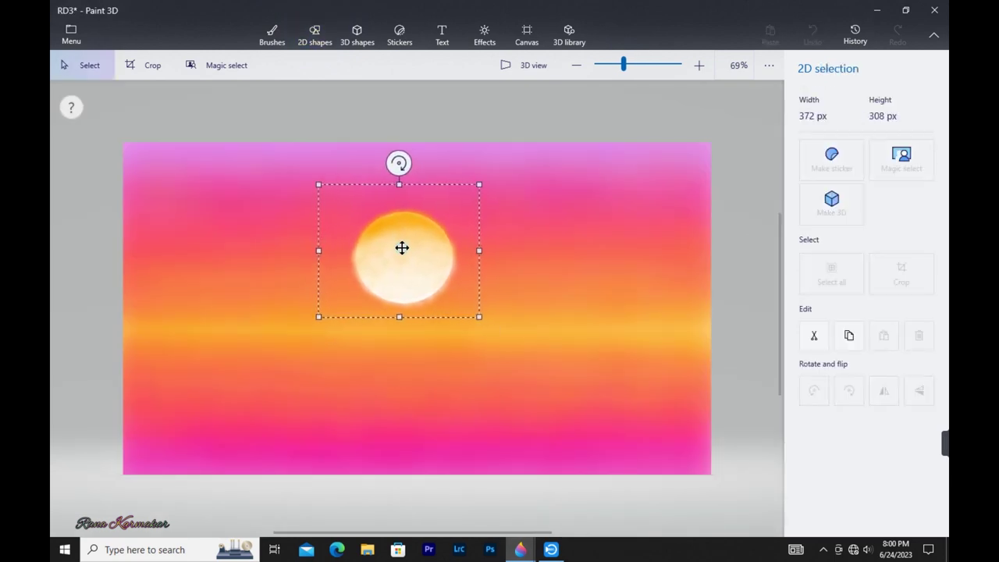
click(315, 35)
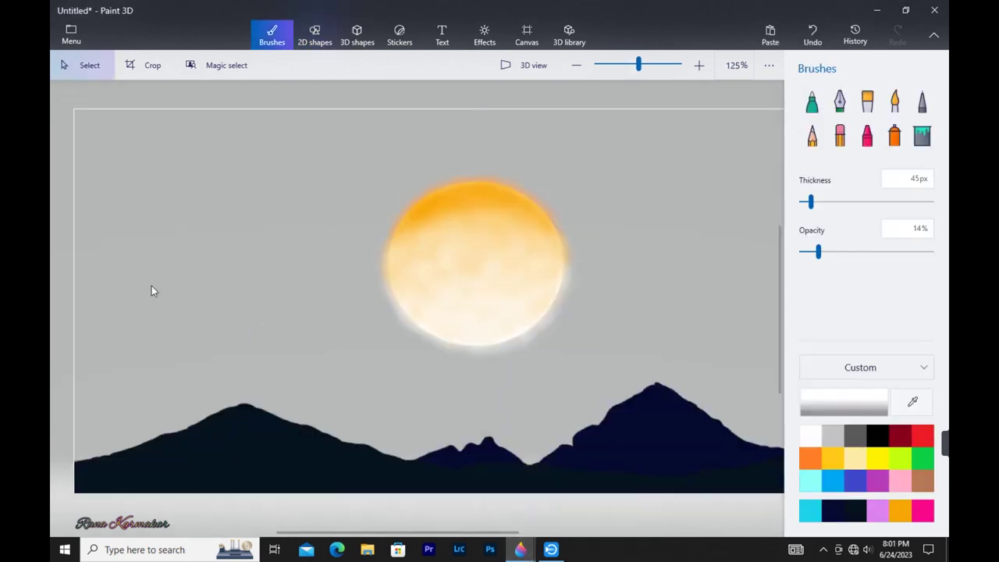
- Copy the mountains onto the RD3 canvas, widen them to the full canvas width and set their base on the horizon over the sun
drag(71, 365, 801, 505)
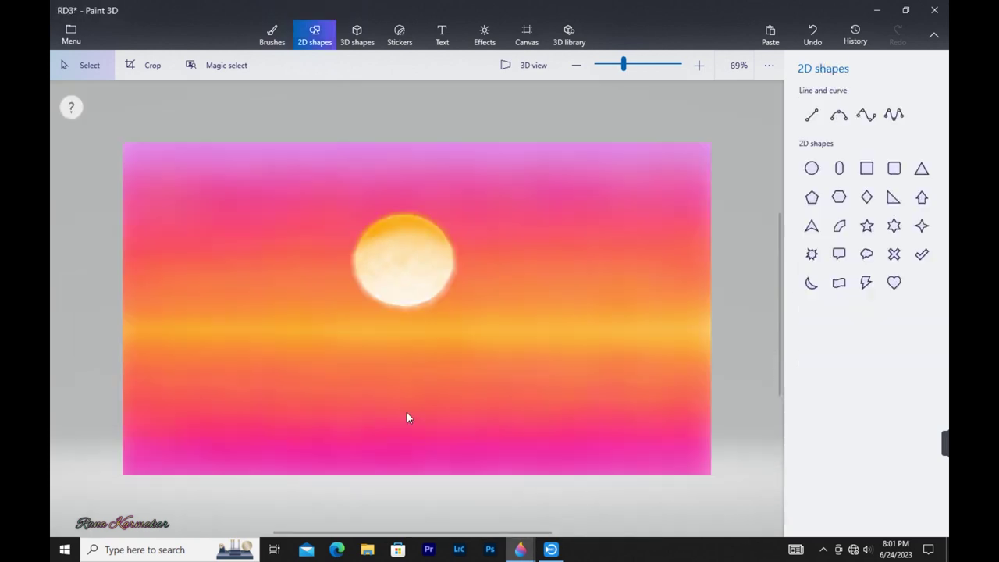
key(ctrl+v)
drag(601, 346, 586, 304)
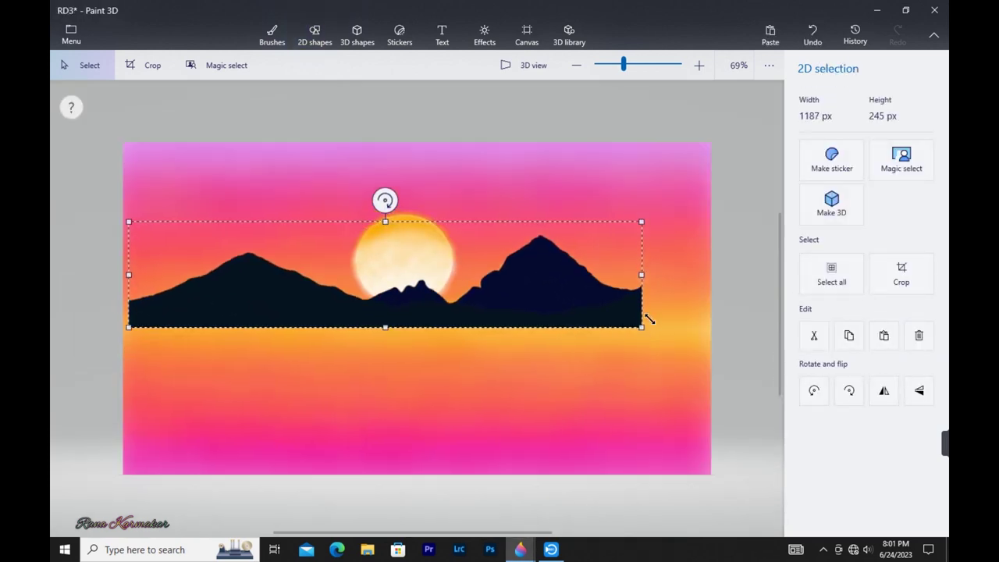
drag(648, 318, 687, 319)
click(616, 406)
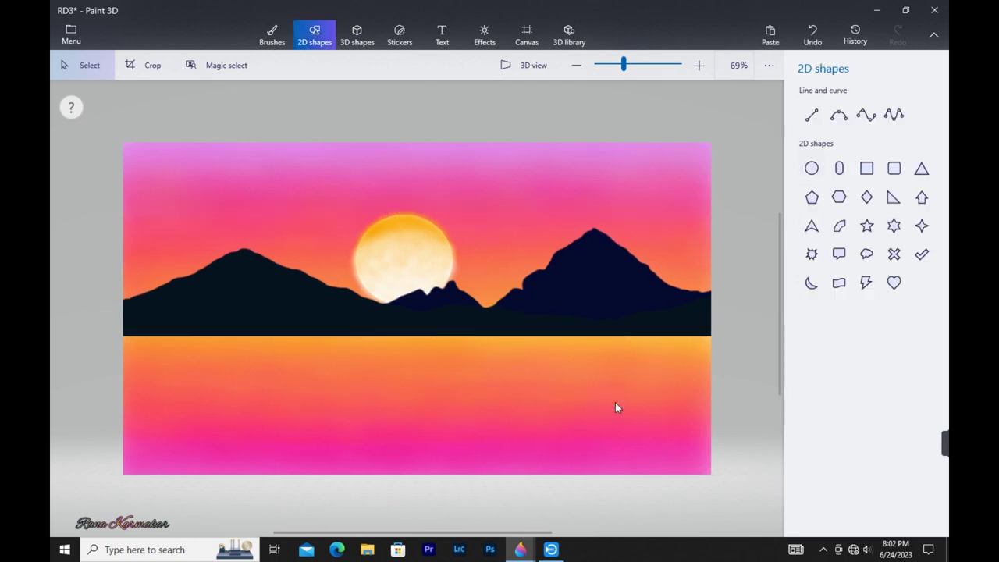
- Paste the mountains again, flip them vertically and squash them to 1411 × 132 px as a reflection directly below the mountain base
key(ctrl+v)
click(920, 391)
drag(423, 306, 413, 372)
drag(615, 412, 731, 427)
drag(679, 400, 590, 399)
drag(643, 419, 681, 413)
drag(414, 339, 414, 352)
drag(117, 365, 97, 366)
drag(407, 398, 407, 389)
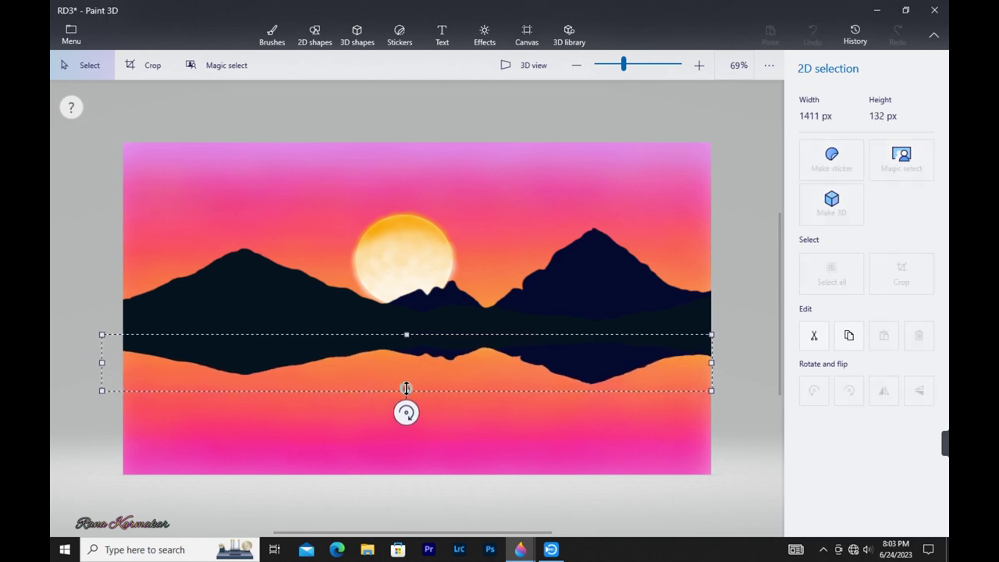
click(451, 506)
click(272, 36)
click(911, 401)
click(485, 332)
click(314, 30)
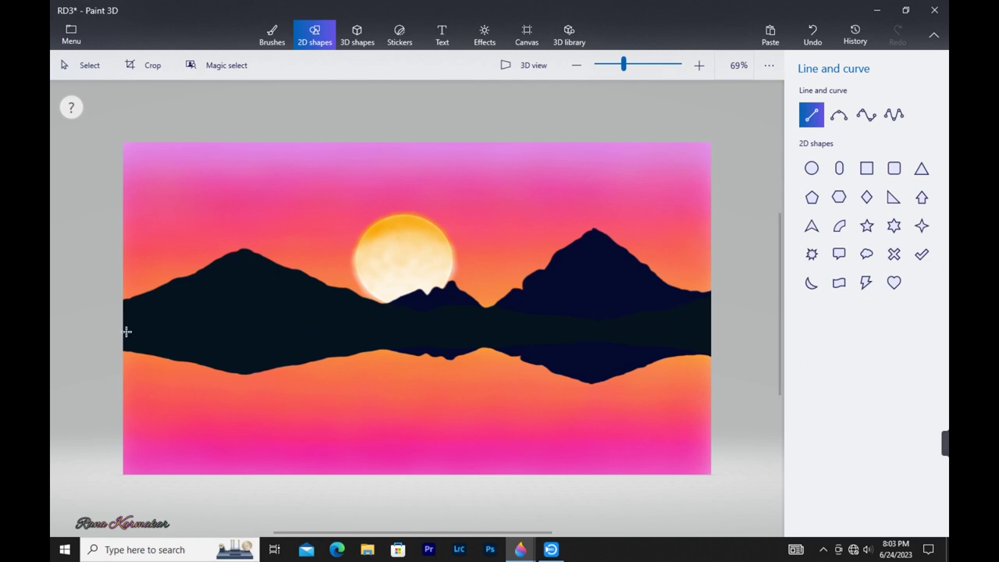
drag(127, 331, 209, 414)
key(Delete)
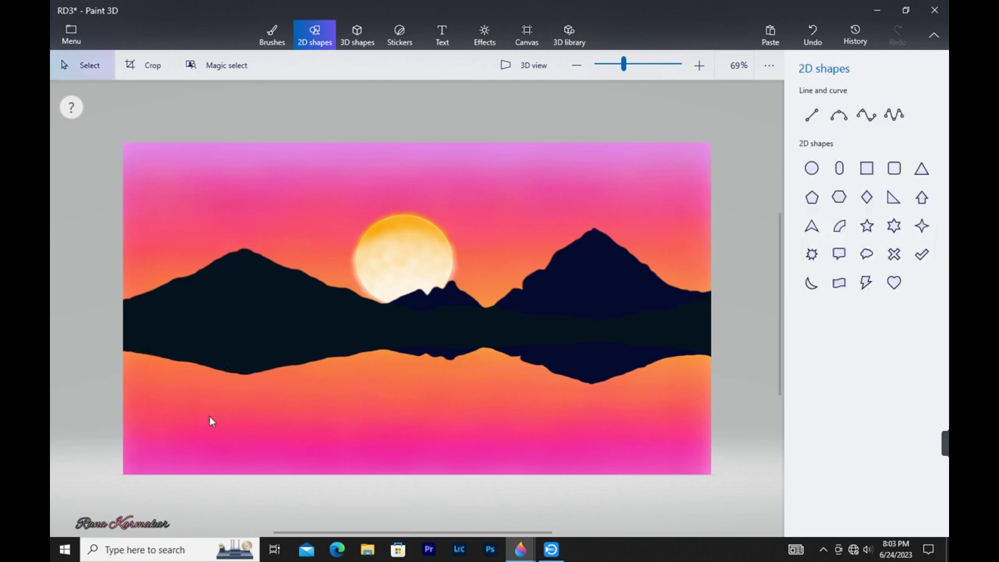
- Sample the water's orange for the Marker, try a 5 px line along the waterline and undo it
click(272, 35)
click(912, 402)
click(487, 344)
click(812, 101)
drag(123, 334, 718, 334)
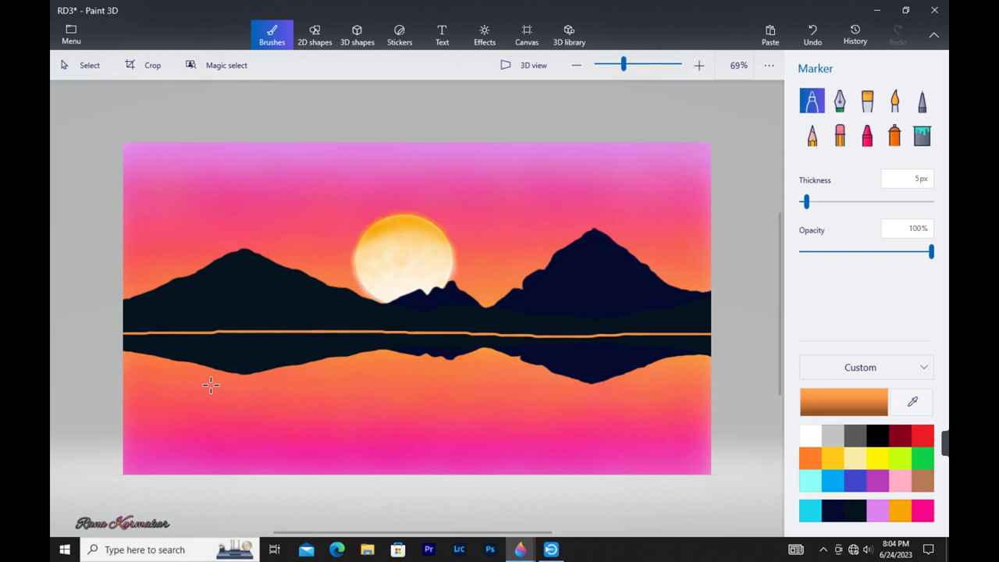
key(ctrl+z)
- Glaze the mountain reflection with orange Marker strokes at 19% opacity, widening the Marker to 25 px
drag(931, 251, 825, 251)
drag(89, 335, 710, 329)
drag(815, 201, 833, 201)
mouse_move(701, 347)
mouse_down()
mouse_move(126, 343)
mouse_move(710, 336)
mouse_move(244, 340)
mouse_up()
mouse_move(137, 351)
mouse_down()
mouse_move(163, 362)
mouse_move(426, 355)
mouse_move(538, 382)
mouse_move(235, 374)
mouse_move(339, 369)
mouse_move(328, 362)
mouse_up()
- Resample orange from the water and layer more translucent strokes over the mountain reflection
click(913, 402)
click(485, 351)
mouse_move(549, 342)
mouse_down()
mouse_move(134, 338)
mouse_move(718, 335)
mouse_move(657, 343)
mouse_move(665, 359)
mouse_move(564, 364)
mouse_move(107, 351)
mouse_move(286, 371)
mouse_up()
click(910, 403)
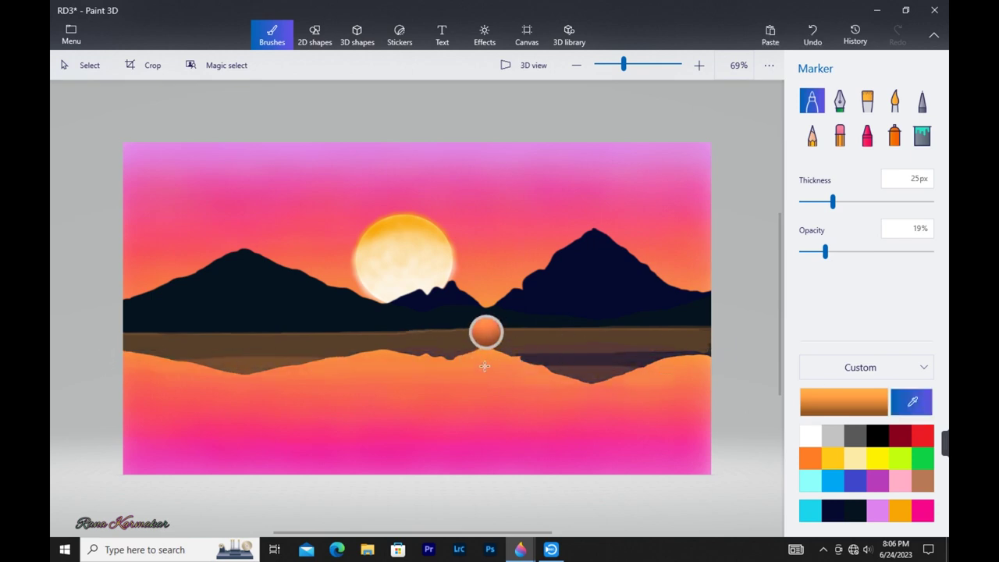
click(493, 363)
mouse_move(528, 362)
mouse_down()
mouse_move(717, 358)
mouse_move(162, 363)
mouse_move(337, 373)
mouse_move(157, 361)
mouse_move(356, 356)
mouse_move(120, 351)
mouse_move(707, 353)
mouse_up()
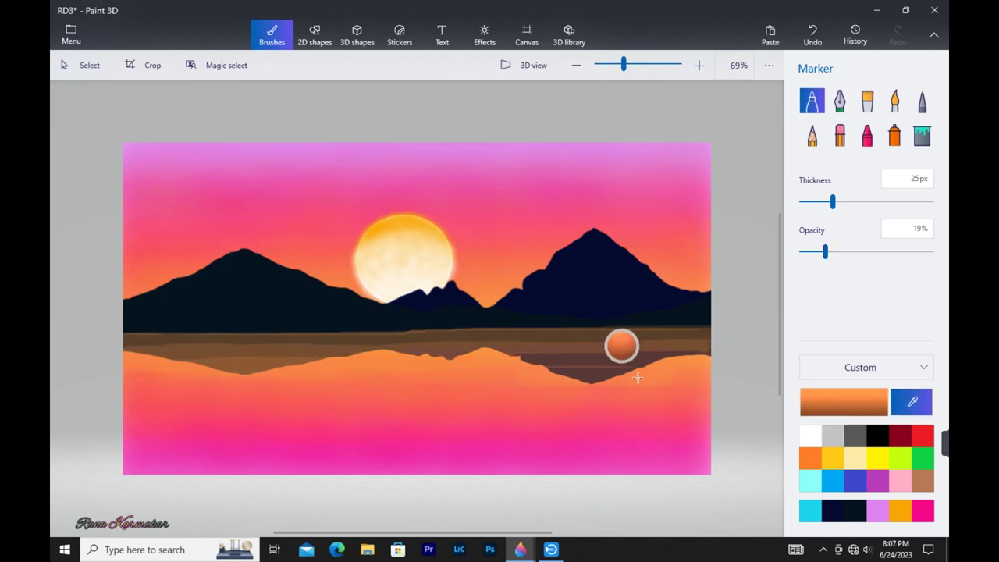
- Add fine orange ripple strokes over the reflection, lowering the Marker to 9% opacity at 1 to 5 px thickness
click(811, 202)
drag(449, 376, 471, 352)
drag(811, 201, 802, 202)
drag(824, 251, 812, 251)
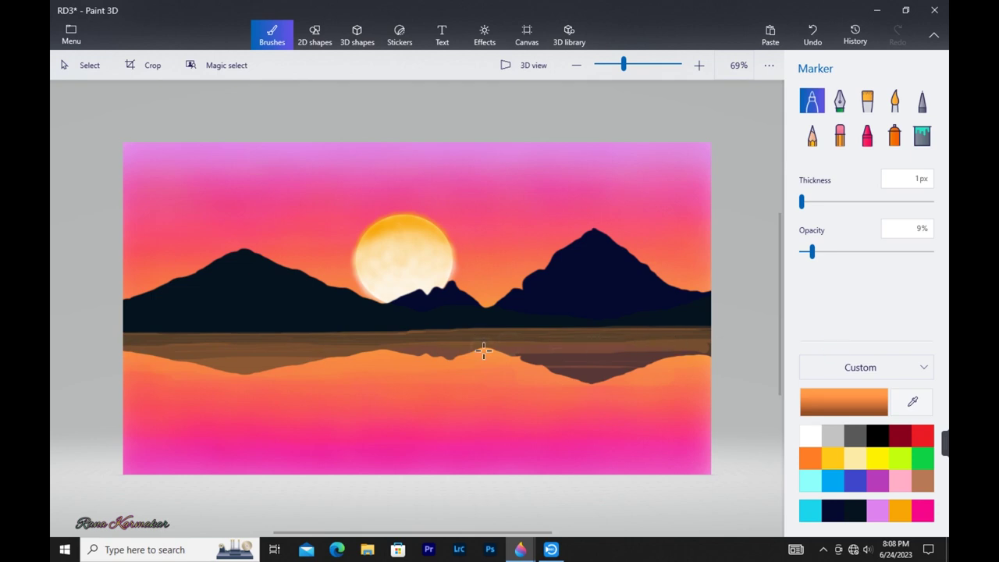
drag(802, 201, 807, 201)
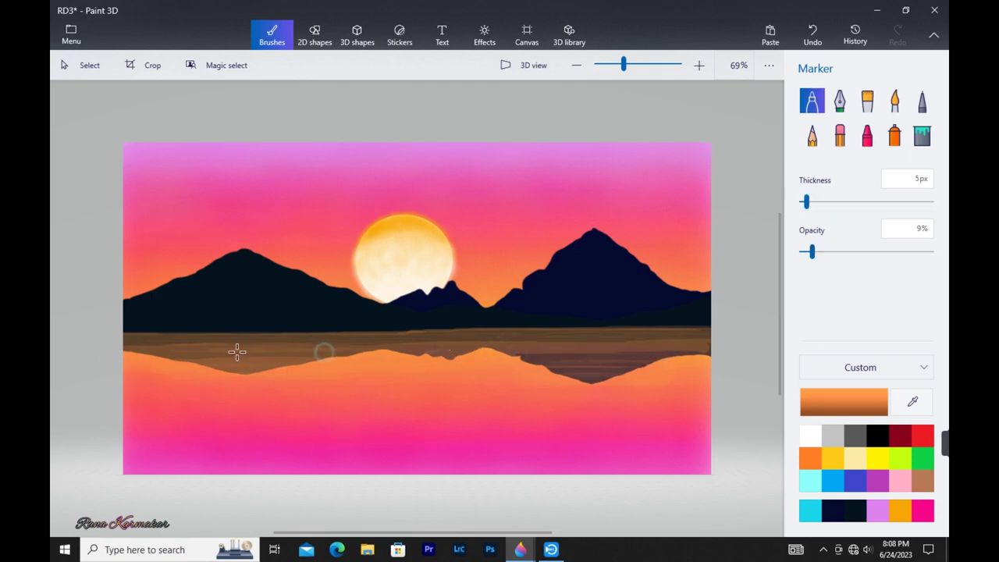
- Draw fine white ripple lines on the reflection and the water below with the 1 px Marker at 14% to 30% opacity
click(811, 436)
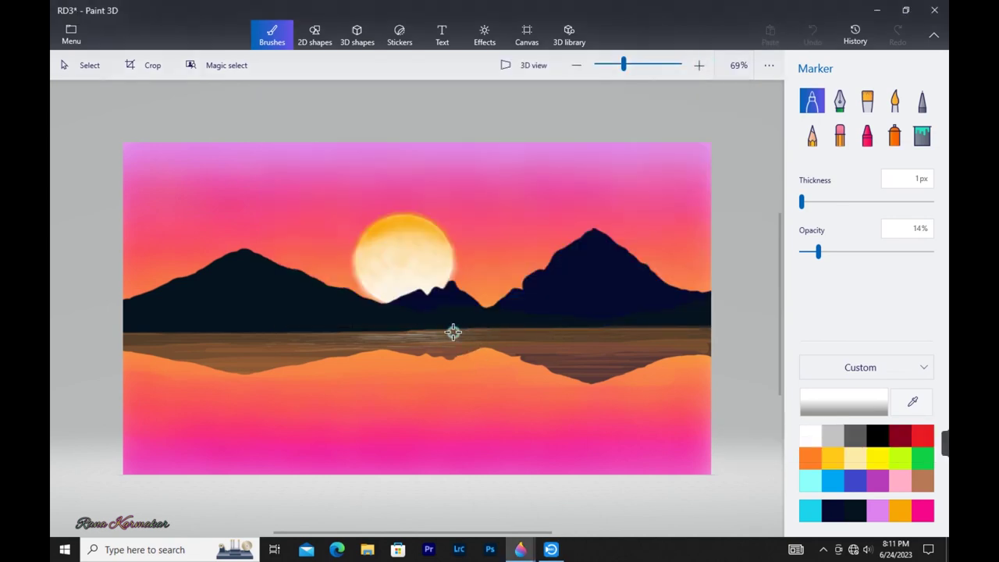
mouse_move(453, 332)
mouse_down()
mouse_move(314, 339)
mouse_move(420, 333)
mouse_up()
mouse_move(300, 345)
mouse_down()
mouse_move(339, 345)
mouse_move(246, 347)
mouse_move(308, 338)
mouse_up()
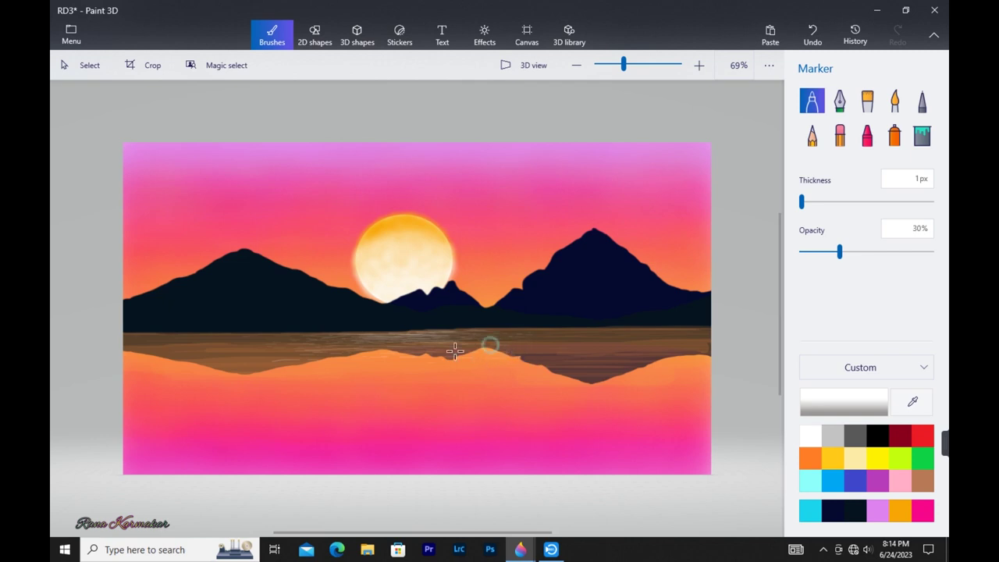
drag(233, 385, 287, 383)
drag(312, 384, 361, 385)
- Set the Marker thickness to 4 px, try horizontal white streaks across the lower water and undo them
drag(802, 202, 805, 202)
click(832, 252)
key(ctrl+z)
drag(329, 398, 440, 396)
drag(137, 405, 301, 404)
drag(510, 397, 650, 397)
key(ctrl+z)
key(ctrl+z)
key(ctrl+z)
- Lower the Marker opacity to 6% and draw long faint white streaks across the lower water
drag(815, 252, 809, 252)
drag(500, 393, 585, 394)
drag(217, 400, 375, 400)
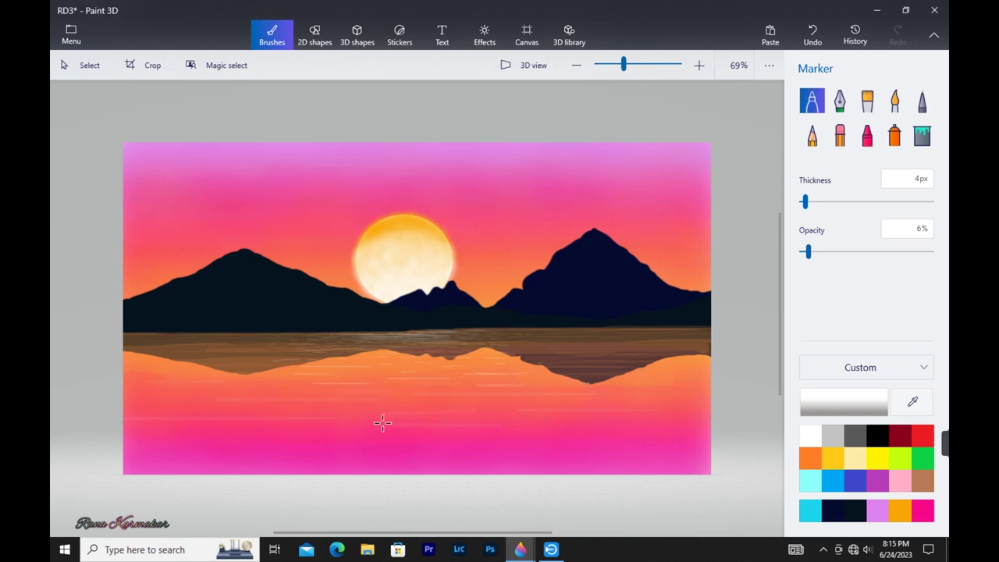
- Set the Marker thickness to 2 px and draw faint white ripple strokes at 11% opacity on the water beneath the sun
drag(805, 202, 806, 206)
mouse_move(309, 350)
mouse_down()
mouse_move(295, 342)
mouse_move(320, 344)
mouse_up()
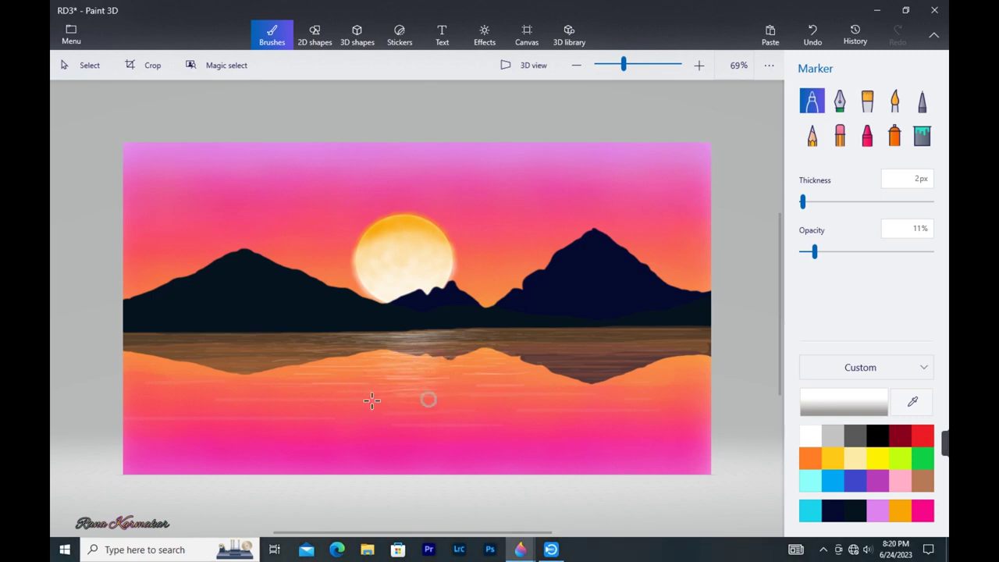
drag(815, 251, 809, 251)
mouse_move(376, 407)
mouse_down()
mouse_move(429, 406)
mouse_move(406, 416)
mouse_move(405, 384)
mouse_up()
- Strengthen the sun's white reflection with 2 px Marker strokes at 21% opacity, extending it down the lower water at 10% opacity
drag(812, 256, 829, 251)
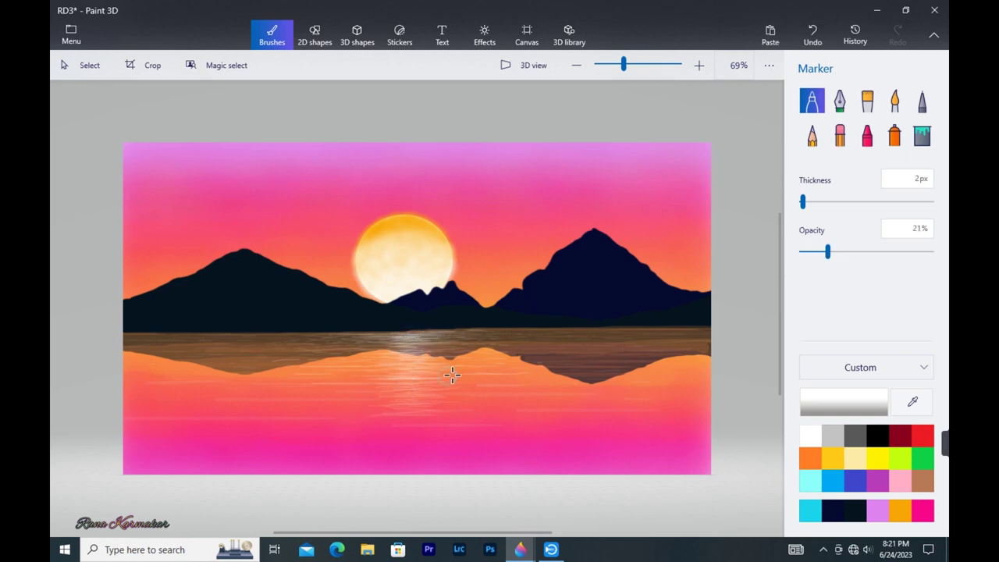
drag(431, 402, 425, 403)
drag(827, 251, 814, 252)
mouse_move(403, 445)
mouse_down()
mouse_move(462, 452)
mouse_move(378, 468)
mouse_move(449, 432)
mouse_up()
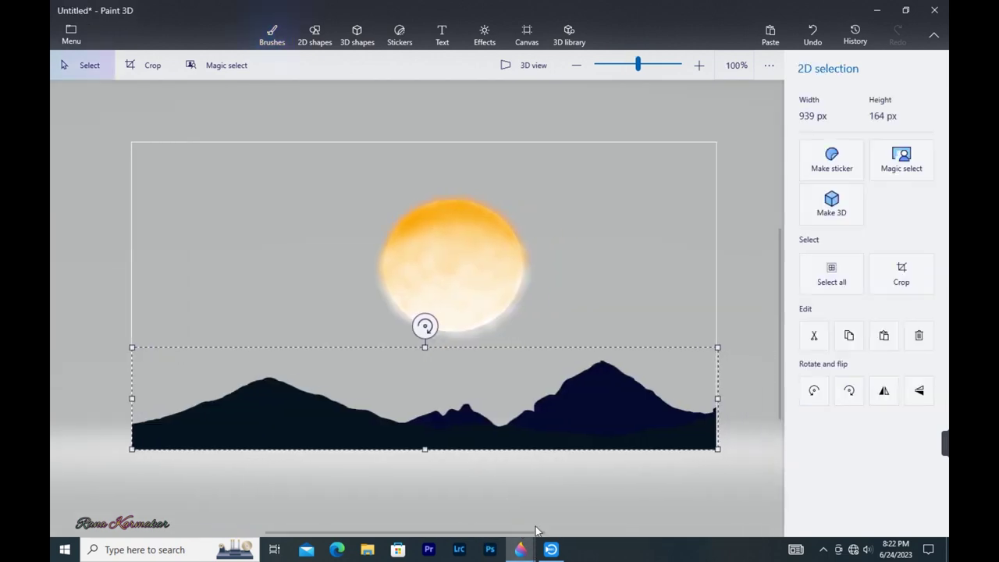
- Erase the sun and mountains from the separate Untitled canvas with the 123 px Eraser
mouse_move(453, 265)
mouse_down()
mouse_move(152, 419)
mouse_move(448, 388)
mouse_up()
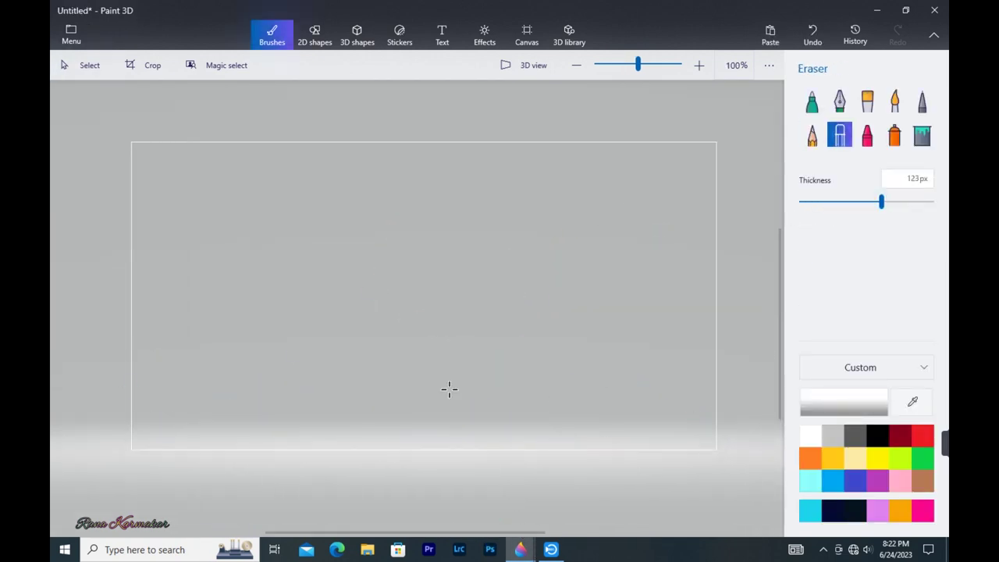
scroll(448, 388, up, 1)
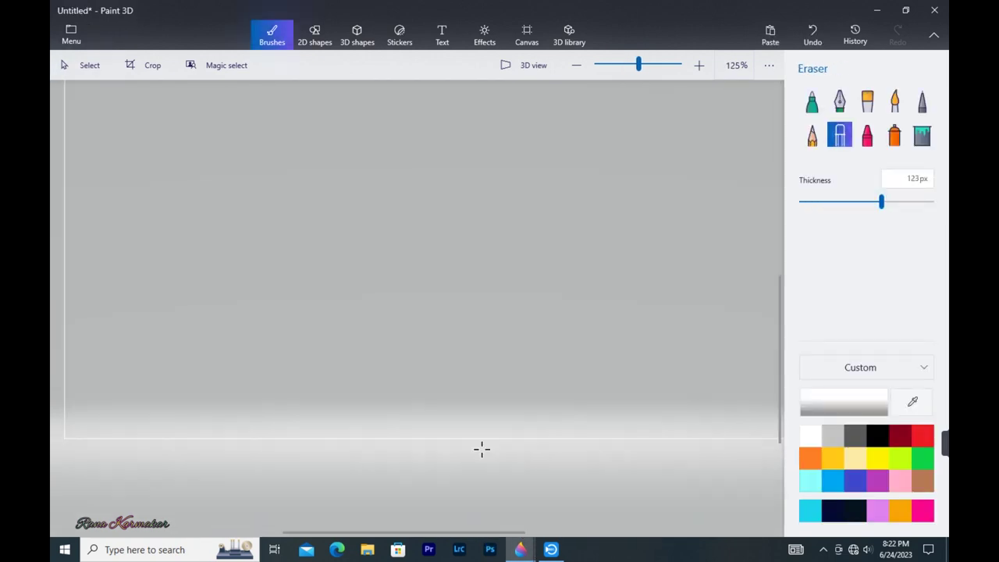
scroll(506, 493, down, 1)
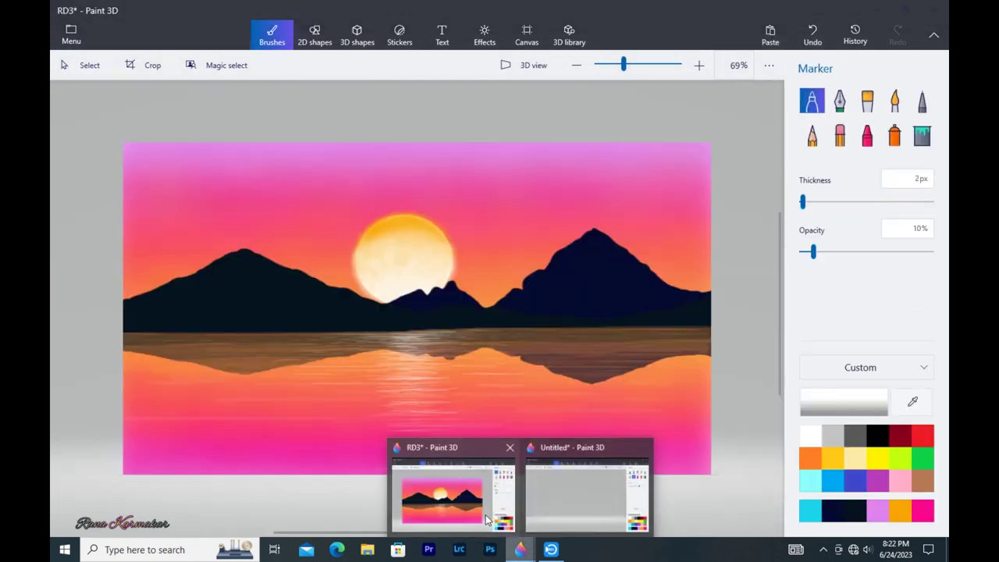
- Paint a solid dark hillside on the Untitled canvas, sloping from the left edge down to the bottom edge, with the 9 px Marker
click(843, 504)
click(812, 102)
drag(127, 381, 388, 423)
mouse_move(307, 439)
mouse_down()
mouse_move(127, 427)
mouse_move(431, 439)
mouse_up()
scroll(366, 442, down, 1)
scroll(257, 431, up, 4)
mouse_move(216, 367)
mouse_down()
mouse_move(84, 346)
mouse_move(72, 311)
mouse_move(87, 302)
mouse_move(440, 386)
mouse_move(201, 317)
mouse_move(555, 373)
mouse_move(281, 328)
mouse_move(170, 294)
mouse_move(258, 314)
mouse_up()
drag(404, 532, 529, 528)
drag(320, 402, 623, 414)
mouse_move(471, 403)
mouse_down()
mouse_move(316, 398)
mouse_move(344, 391)
mouse_move(317, 384)
mouse_move(419, 395)
mouse_up()
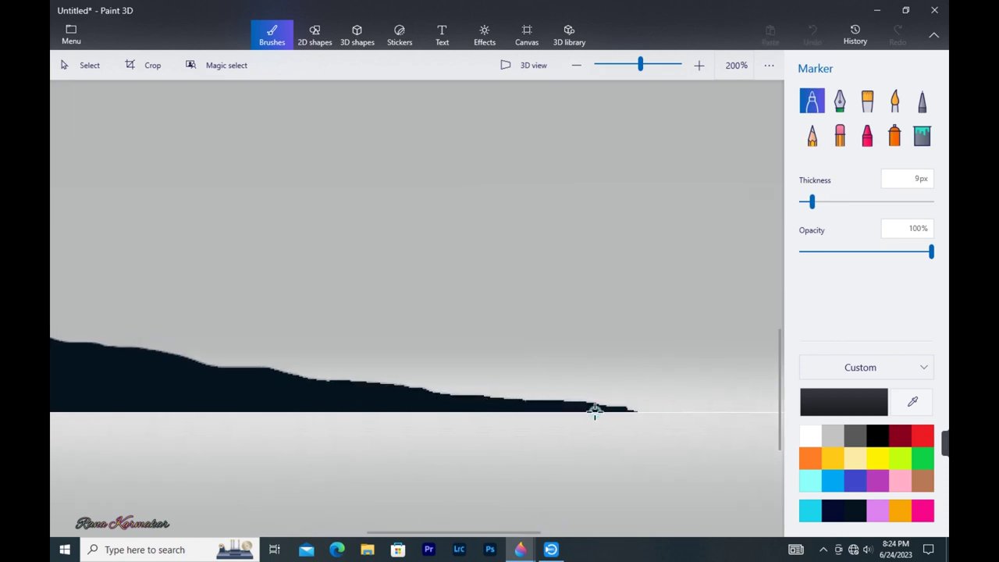
- Select the dark hillside, copy it and paste it into the RD3 sunset painting
scroll(595, 411, down, 3)
click(81, 65)
drag(69, 172, 677, 443)
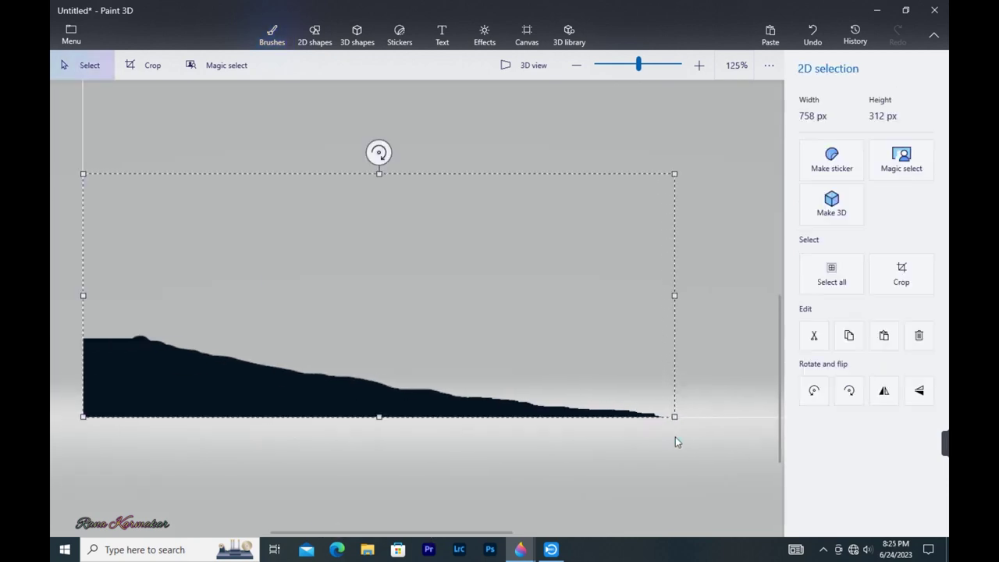
key(ctrl+c)
click(521, 549)
click(473, 447)
key(ctrl+v)
- Move the pasted hillside to the painting's lower-left corner and enlarge it so its slope spans most of the bottom edge
drag(377, 334, 259, 392)
drag(464, 435, 614, 474)
drag(589, 455, 580, 455)
drag(365, 301, 366, 269)
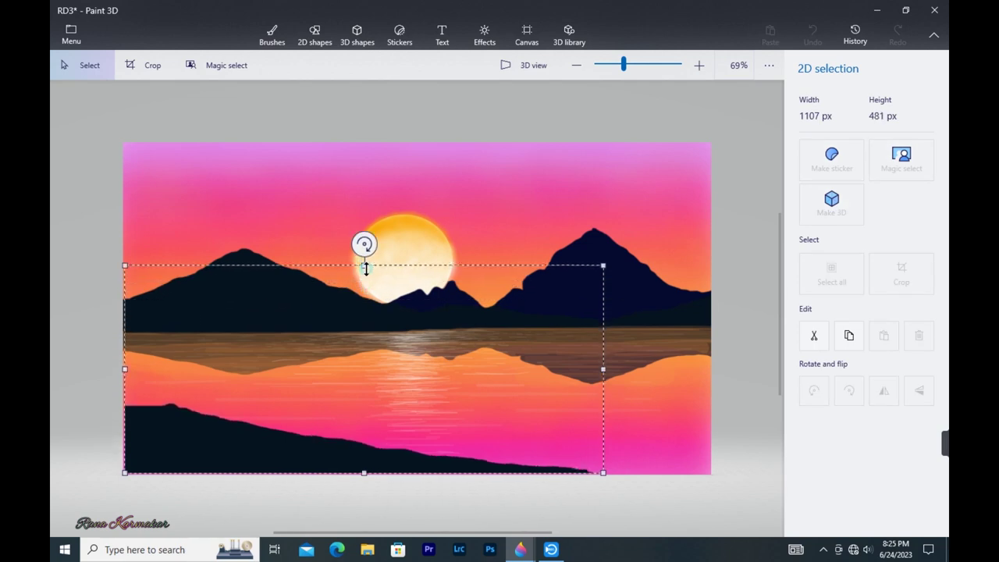
drag(604, 369, 665, 375)
drag(404, 279, 398, 225)
key(b)
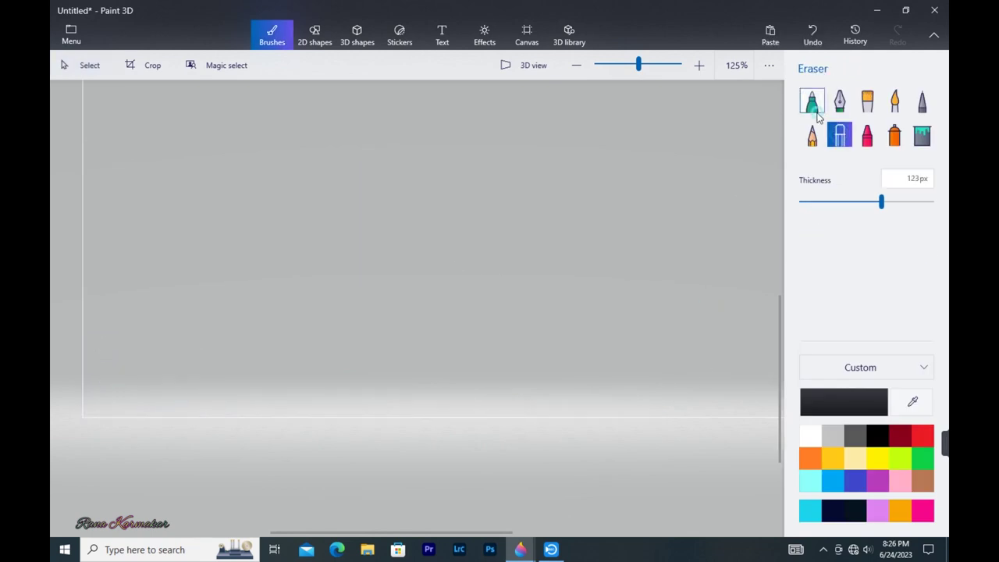
- Choose the Calligraphy pen on the Untitled canvas, reduce its thickness, try a few grass strokes and undo them
click(814, 106)
click(840, 101)
drag(497, 309, 497, 345)
key(ctrl+z)
drag(831, 202, 801, 202)
drag(532, 276, 531, 305)
drag(586, 255, 568, 351)
key(ctrl+z)
key(ctrl+z)
- Draw a tuft of thin grass blades fanning upward from a common base with the Calligraphy pen
mouse_move(472, 351)
mouse_down()
mouse_move(515, 265)
mouse_move(398, 170)
mouse_up()
drag(513, 361, 508, 211)
drag(534, 351, 521, 153)
drag(476, 359, 473, 232)
mouse_move(446, 353)
mouse_down()
mouse_move(520, 167)
mouse_move(450, 242)
mouse_up()
drag(495, 360, 419, 233)
drag(556, 345, 456, 224)
mouse_move(522, 356)
mouse_down()
mouse_move(569, 243)
mouse_move(543, 210)
mouse_move(419, 181)
mouse_up()
drag(451, 356, 496, 173)
drag(488, 358, 488, 127)
drag(444, 360, 419, 274)
drag(431, 353, 431, 262)
drag(539, 358, 565, 272)
drag(549, 357, 548, 273)
drag(572, 354, 537, 221)
drag(502, 361, 576, 226)
drag(556, 358, 565, 194)
- Select and copy the grass tuft, then paste three copies beside it to build a wider row
click(82, 66)
mouse_move(328, 107)
mouse_down()
mouse_move(609, 375)
mouse_move(614, 351)
mouse_move(595, 351)
mouse_up()
click(324, 227)
drag(360, 105, 610, 353)
key(ctrl+c)
key(ctrl+v)
drag(512, 322, 385, 330)
click(402, 384)
key(ctrl+v)
drag(495, 301, 271, 310)
click(292, 384)
key(ctrl+v)
drag(416, 288, 566, 301)
- Select and copy the whole row of grass tufts, undoing a trial paste of it
drag(143, 112, 710, 363)
key(ctrl+c)
key(ctrl+v)
mouse_move(517, 310)
mouse_down()
mouse_move(479, 297)
mouse_move(584, 317)
mouse_move(490, 327)
mouse_up()
key(ctrl+z)
click(496, 375)
drag(138, 104, 714, 360)
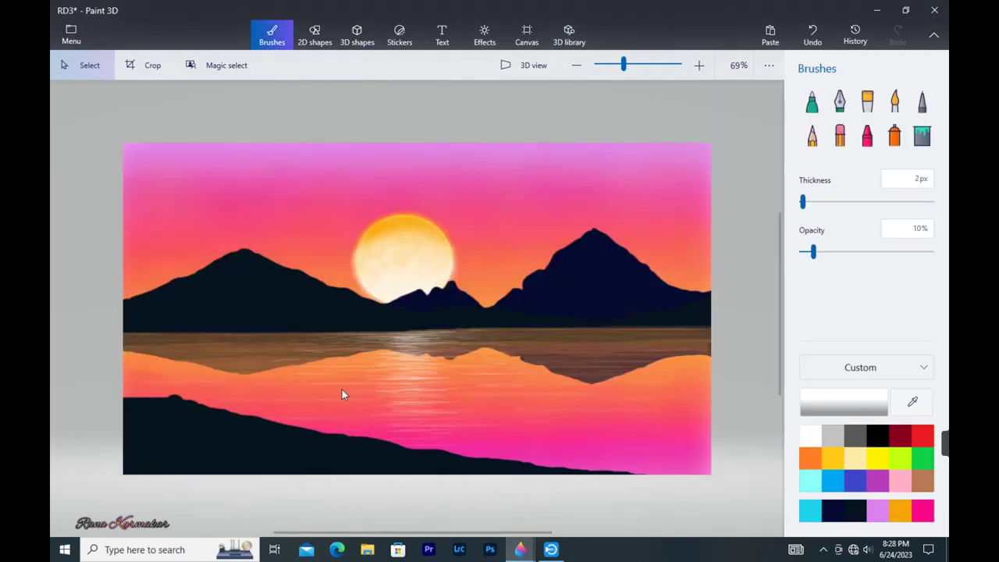
- Paste the grass row into the sunset painting twice, shrinking each copy and placing it on the hillside's high left end
key(ctrl+v)
mouse_move(571, 244)
mouse_down()
mouse_move(453, 285)
mouse_move(310, 359)
mouse_up()
drag(289, 371, 149, 390)
click(220, 379)
key(ctrl+v)
drag(575, 238, 298, 352)
drag(268, 372, 246, 384)
drag(189, 392, 187, 388)
click(269, 341)
- Paste two more reduced grass copies to thicken the upper part of the hillside slope
key(ctrl+v)
drag(573, 239, 302, 359)
drag(286, 326, 298, 327)
drag(276, 371, 203, 400)
click(295, 393)
key(ctrl+v)
drag(573, 239, 309, 354)
drag(298, 365, 255, 397)
drag(242, 355, 252, 357)
click(440, 340)
- Add two smaller grass copies along the middle of the hillside slope, deleting and re-pasting the second one to fit
key(ctrl+v)
mouse_move(576, 239)
mouse_down()
mouse_move(316, 352)
mouse_move(280, 401)
mouse_up()
drag(279, 359, 287, 360)
drag(281, 403, 282, 412)
click(394, 371)
key(ctrl+v)
drag(576, 239, 326, 420)
mouse_move(323, 374)
mouse_down()
mouse_move(341, 376)
mouse_move(329, 375)
mouse_move(361, 419)
mouse_up()
key(Delete)
key(ctrl+v)
drag(361, 379, 367, 386)
click(437, 378)
- Paste two shrunken grass copies farther down the slope, just past the middle of the hillside
key(ctrl+v)
drag(576, 239, 401, 434)
drag(398, 385, 406, 387)
click(469, 411)
key(ctrl+v)
drag(576, 239, 314, 350)
drag(311, 360, 311, 389)
drag(299, 403, 440, 443)
click(488, 433)
- Place another reduced grass copy on the low part of the slope, deleting the misplaced pastes
key(ctrl+v)
drag(576, 239, 316, 355)
click(528, 435)
key(ctrl+v)
drag(292, 366, 513, 450)
key(Delete)
key(ctrl+z)
key(Delete)
key(ctrl+v)
drag(286, 361, 550, 459)
click(616, 448)
- Paste a final reduced grass copy at the hillside's low right tip and deselect it
key(ctrl+v)
mouse_move(576, 239)
mouse_down()
mouse_move(426, 317)
mouse_move(320, 356)
mouse_up()
drag(300, 371, 622, 462)
click(710, 409)
- Switch to the Untitled canvas and erase the grass tufts from it
mouse_move(521, 550)
click(557, 515)
click(271, 35)
click(840, 136)
drag(320, 163, 662, 373)
drag(778, 329, 778, 274)
- Draw a tall three-point curve bowing to the left on the Untitled canvas and give it a dark line colour
click(315, 35)
click(839, 115)
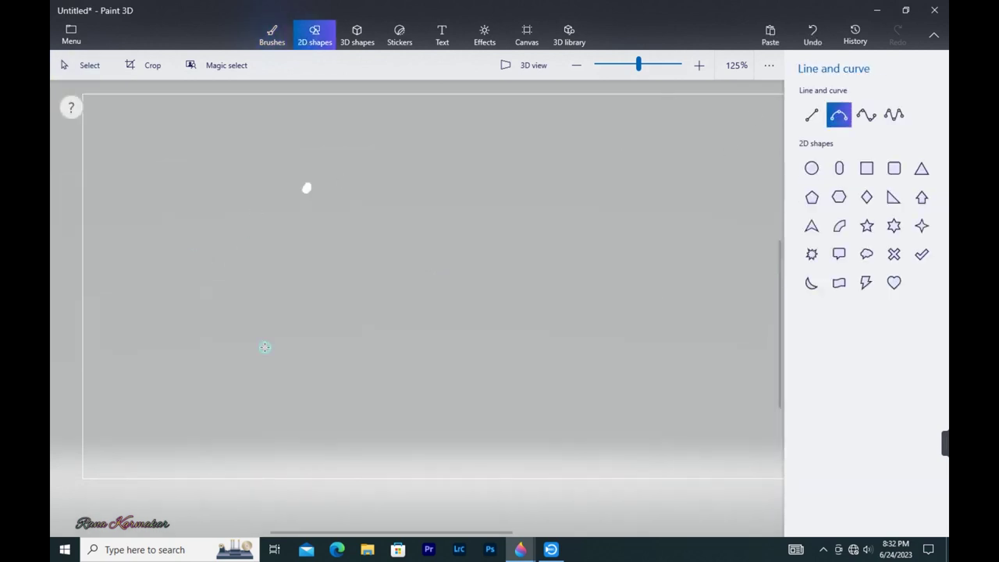
drag(308, 186, 242, 471)
mouse_move(275, 328)
mouse_down()
mouse_move(312, 334)
mouse_move(236, 303)
mouse_move(249, 307)
mouse_up()
click(812, 125)
click(821, 169)
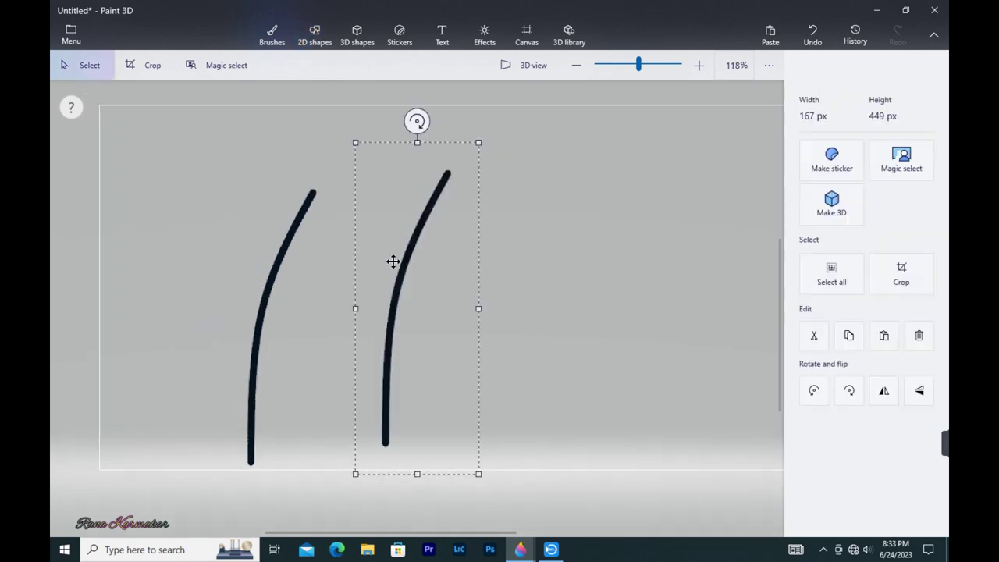
drag(392, 261, 262, 298)
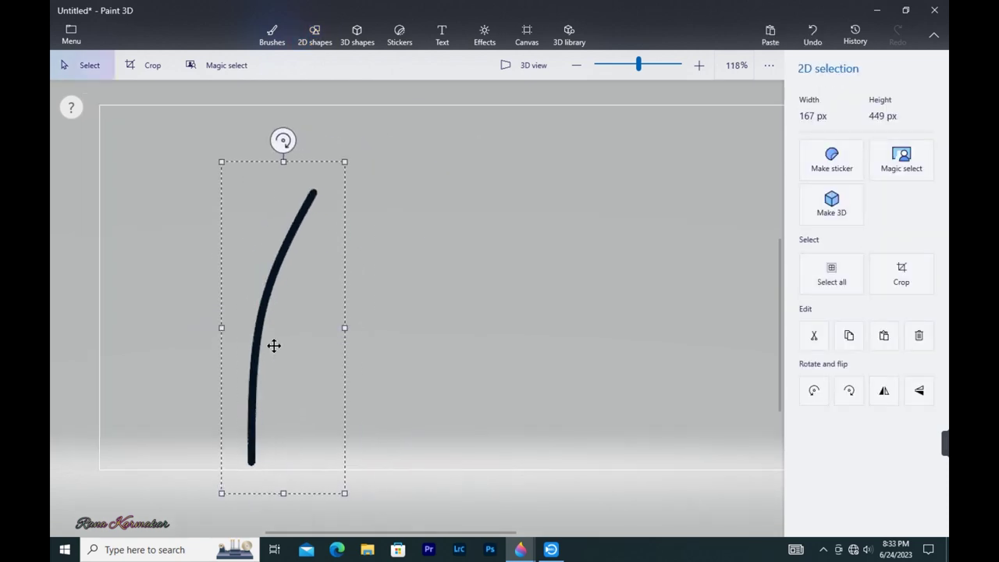
drag(311, 452, 322, 451)
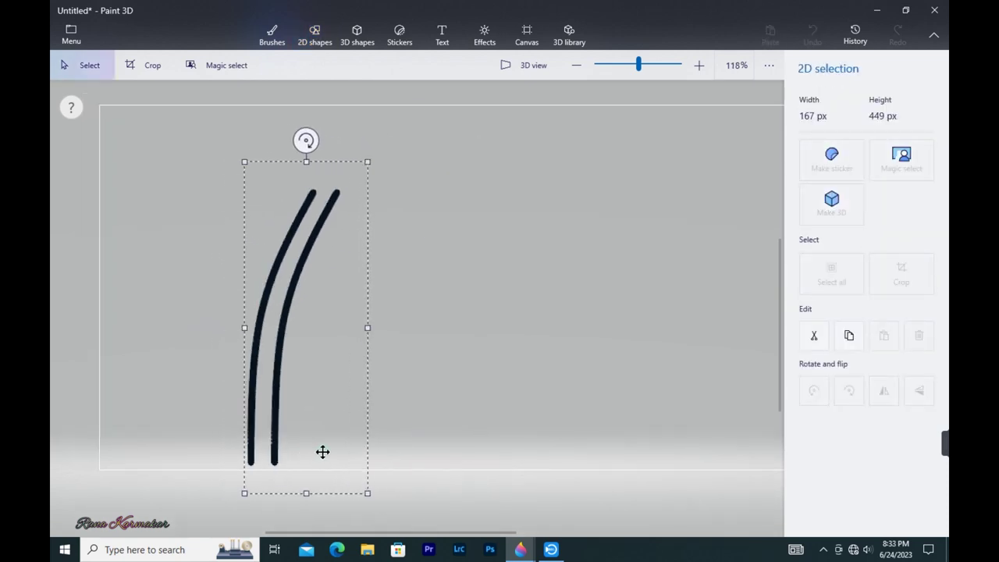
key(Delete)
- Draw a second dark curve from the first one's top end, ending slightly to the right of its base
click(314, 35)
click(839, 115)
mouse_move(313, 193)
mouse_down()
mouse_move(253, 403)
mouse_move(256, 463)
mouse_up()
mouse_move(319, 334)
mouse_down()
mouse_move(258, 335)
mouse_move(258, 323)
mouse_up()
click(431, 189)
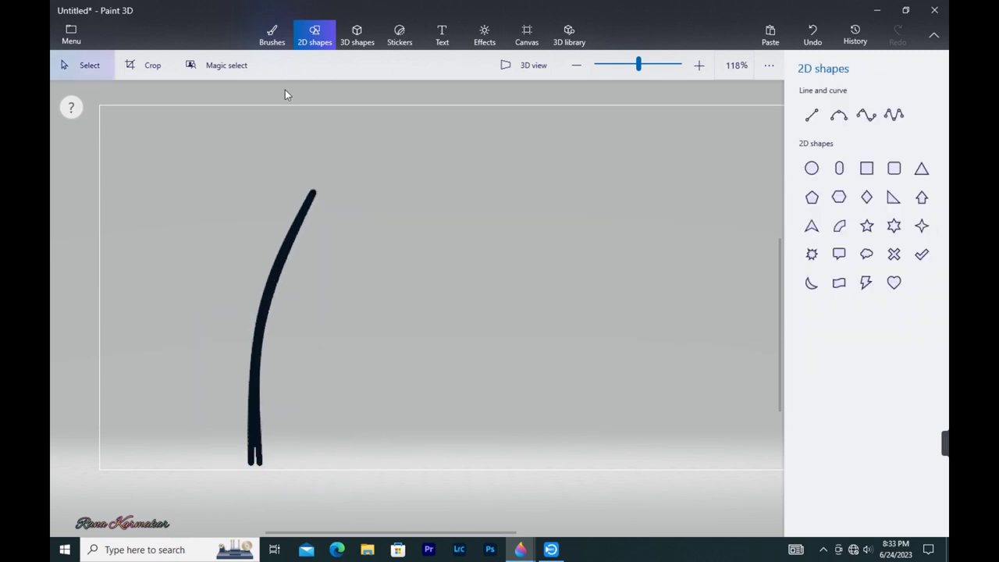
- Fill the gap between the two curves at the base with the dark Marker and set its thickness to 7 px
click(272, 36)
drag(255, 430, 255, 463)
click(810, 202)
click(314, 35)
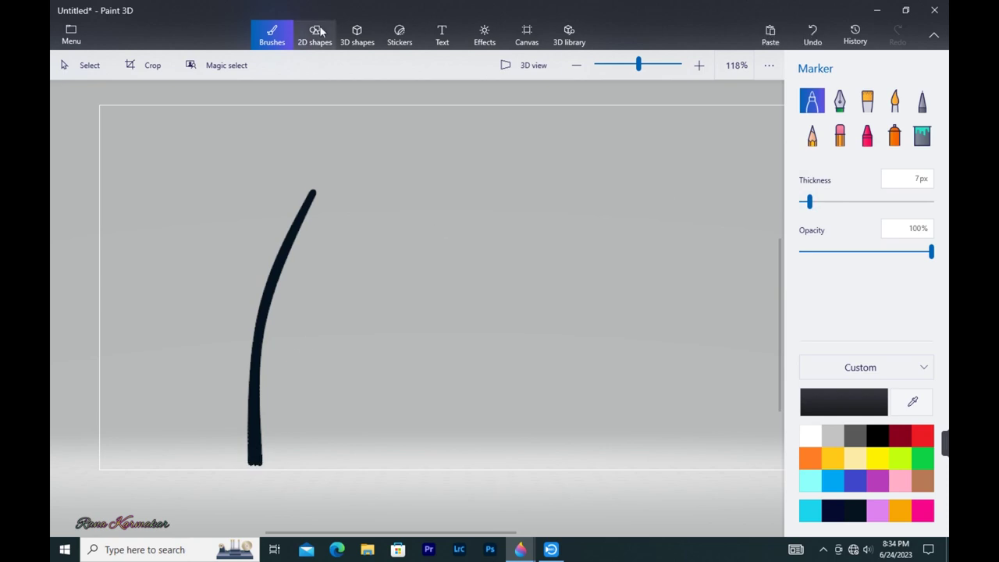
- Place a smaller copy of the trunk near the middle of the canvas and erase the original trunk
mouse_move(202, 157)
mouse_down()
mouse_move(290, 162)
mouse_move(348, 462)
mouse_up()
key(ctrl+c)
key(ctrl+v)
drag(501, 155, 457, 255)
drag(406, 350, 452, 344)
click(315, 35)
click(271, 35)
drag(313, 196, 256, 460)
- Draw two dark 2 px three-point curves from the trunk's top as right-hand fronds, one drooping steeply and one arching outward
click(315, 35)
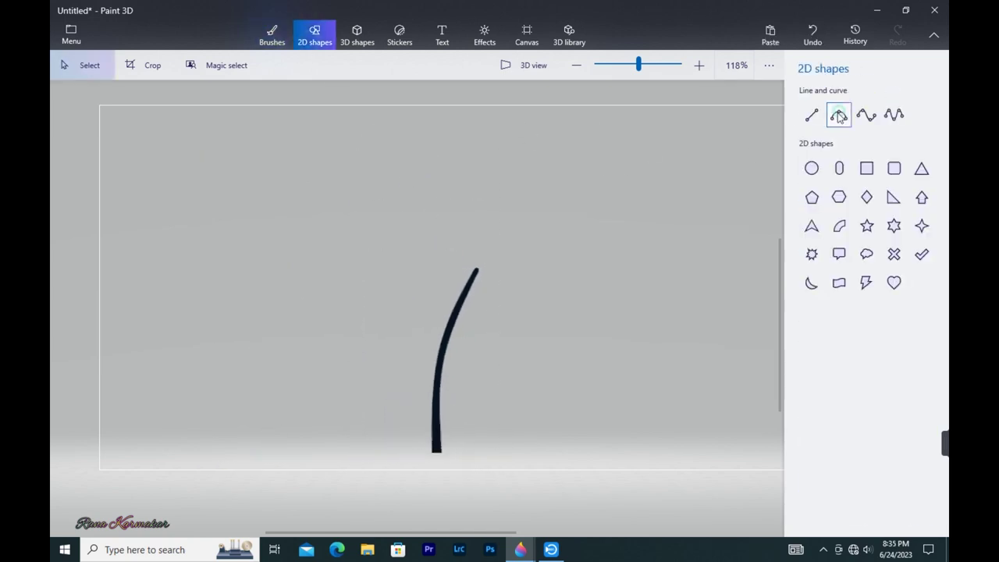
click(840, 115)
drag(475, 269, 516, 316)
drag(812, 180, 803, 182)
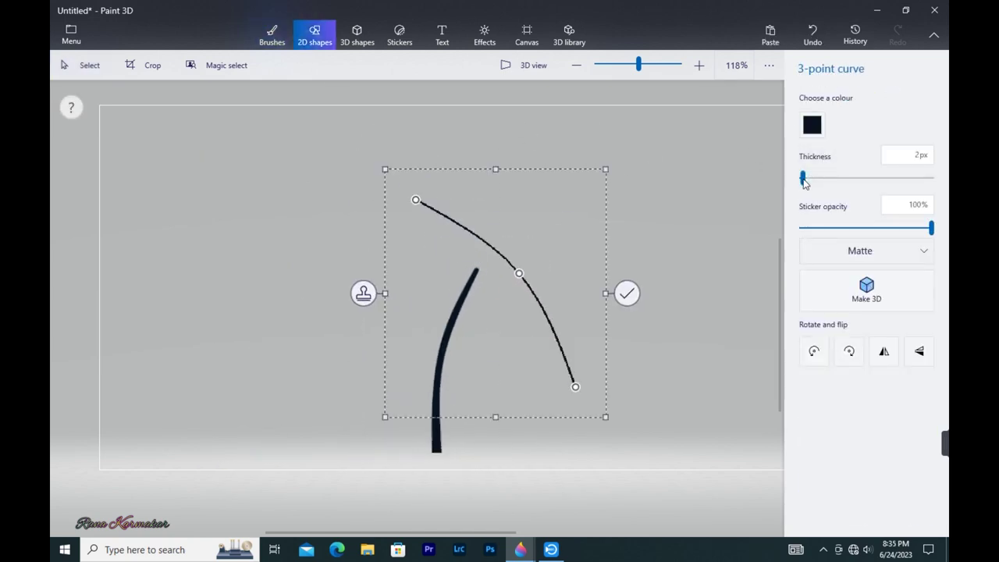
mouse_move(932, 228)
mouse_down()
mouse_move(924, 235)
mouse_move(934, 227)
mouse_up()
drag(504, 286, 544, 268)
click(567, 294)
- Draw two more three-point curves from the trunk's top, one rising to the upper right and one almost upright
click(835, 118)
click(363, 268)
click(839, 115)
drag(528, 226, 535, 224)
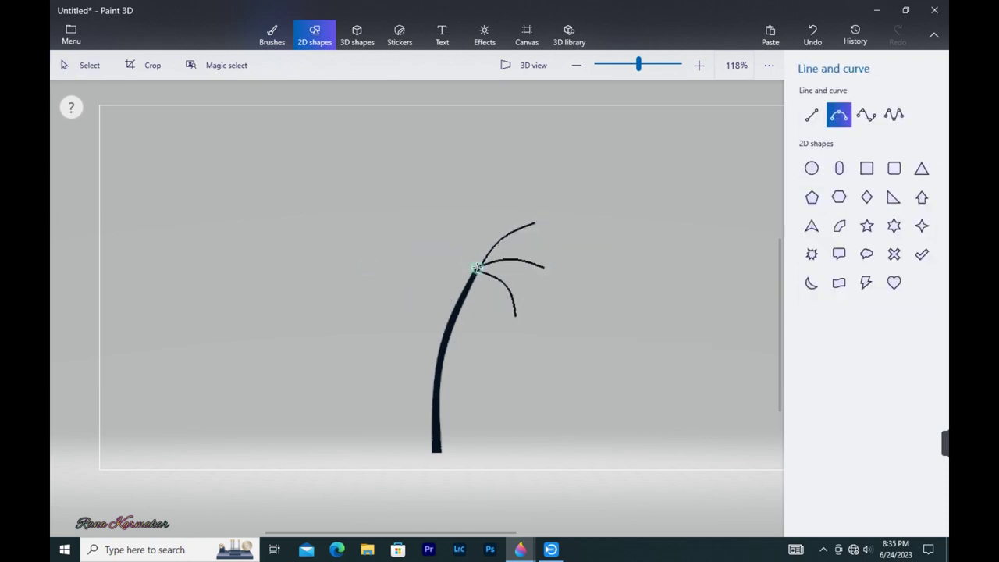
drag(488, 202, 500, 201)
click(407, 312)
- Draw two three-point curves arching left from the trunk's top as the lower and upper left fronds
click(839, 115)
drag(421, 303, 421, 303)
drag(452, 292, 420, 299)
click(581, 286)
click(839, 115)
mouse_move(477, 265)
mouse_down()
mouse_move(418, 252)
mouse_move(443, 241)
mouse_up()
click(603, 341)
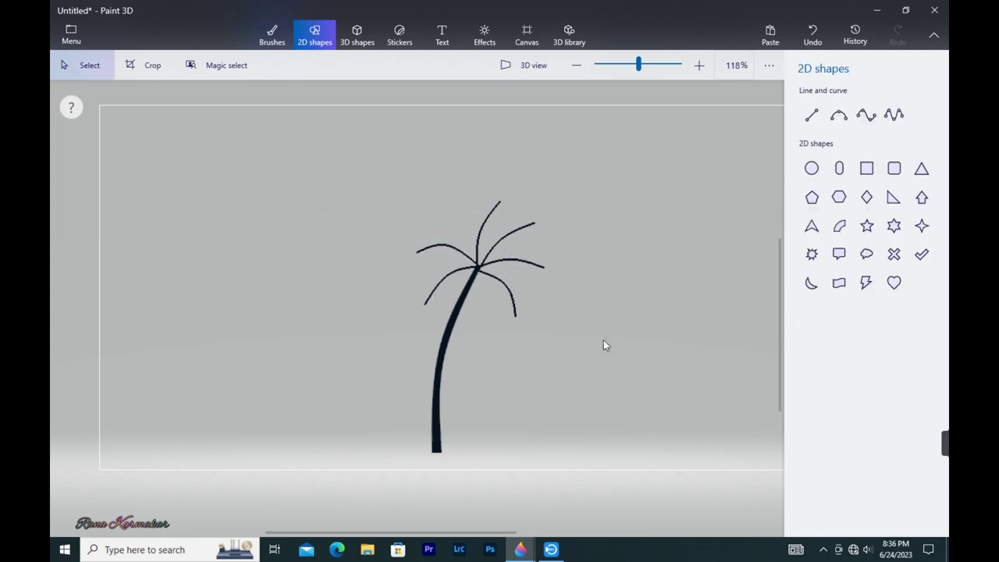
- Draw a short 2 px leaflet curve under the drooping right frond's base and paste copies of it along the frond's upper half
scroll(521, 270, up, 5)
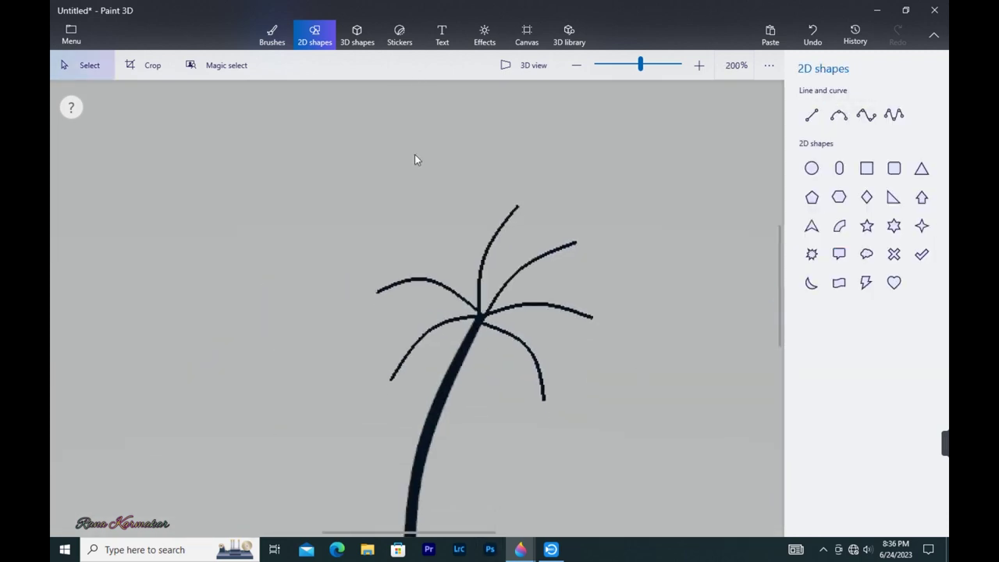
click(839, 115)
drag(488, 326, 483, 357)
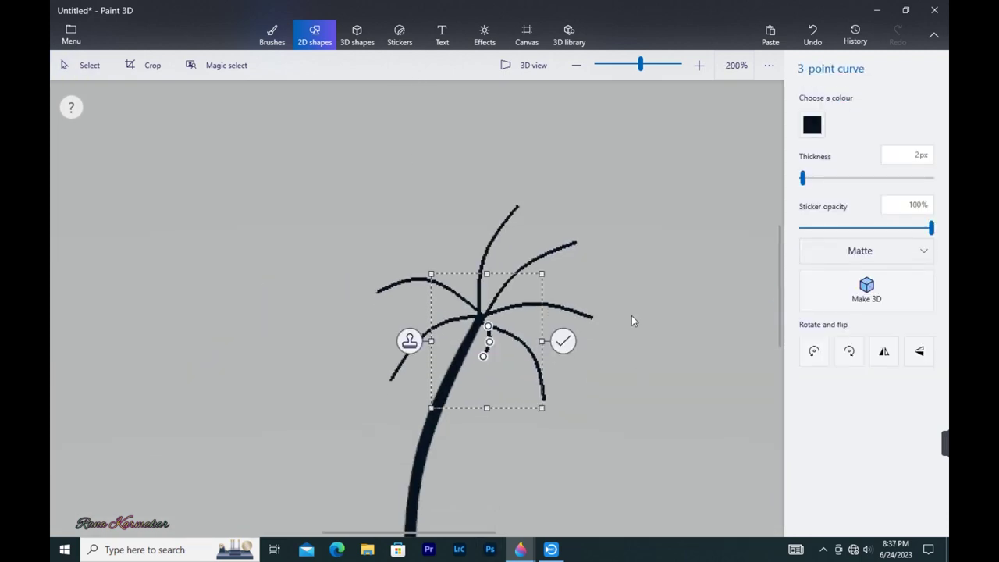
key(ctrl+c)
key(ctrl+v)
drag(438, 315, 497, 341)
key(ctrl+v)
click(577, 364)
key(ctrl+v)
drag(421, 313, 500, 341)
click(588, 381)
key(ctrl+v)
drag(422, 311, 503, 343)
key(ctrl+v)
click(595, 349)
drag(420, 309, 517, 352)
key(ctrl+v)
click(607, 336)
key(ctrl+v)
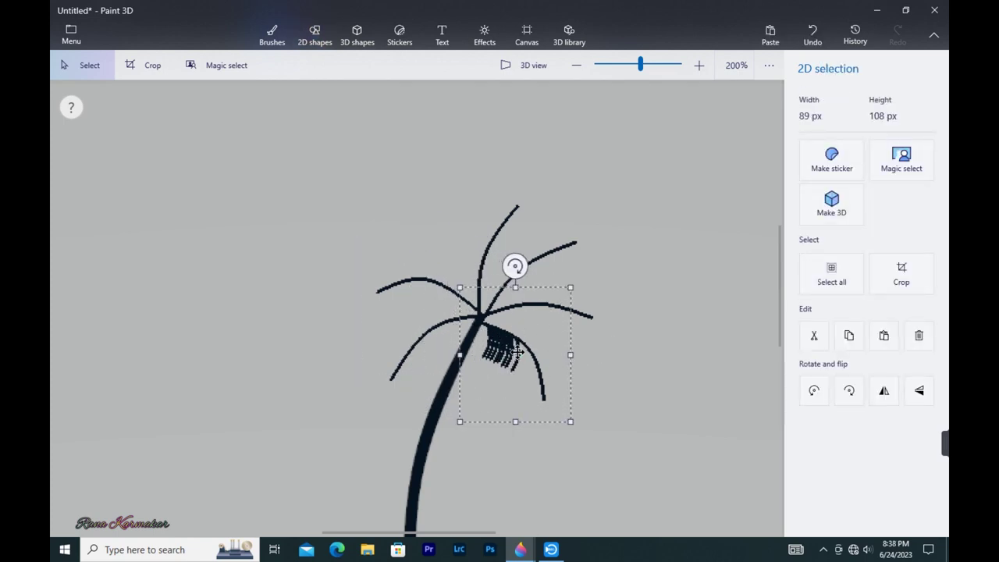
- Paste further leaflet copies along the lower half of the drooping right frond down to its tip
click(611, 366)
key(ctrl+v)
drag(420, 309, 522, 358)
click(617, 379)
key(ctrl+v)
drag(421, 309, 532, 369)
click(619, 381)
key(ctrl+v)
click(612, 373)
key(ctrl+v)
drag(415, 306, 535, 380)
click(633, 372)
key(ctrl+v)
click(609, 371)
key(ctrl+v)
drag(418, 309, 534, 394)
click(378, 481)
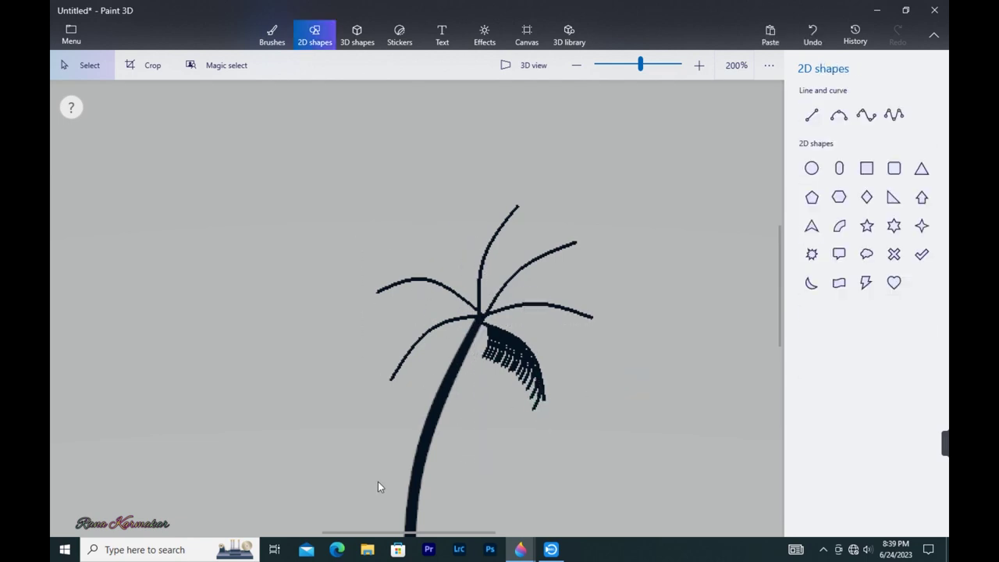
- Draw fine leaflets along the middle right and upper right fronds with the 1 px Pixel pen
click(272, 35)
click(922, 101)
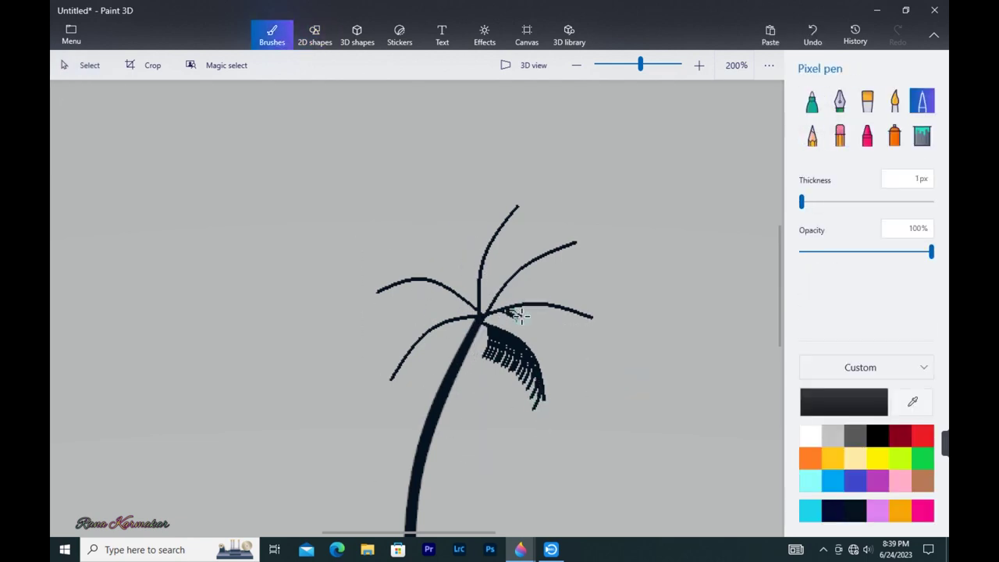
mouse_move(533, 312)
mouse_down()
mouse_move(598, 323)
mouse_move(572, 318)
mouse_up()
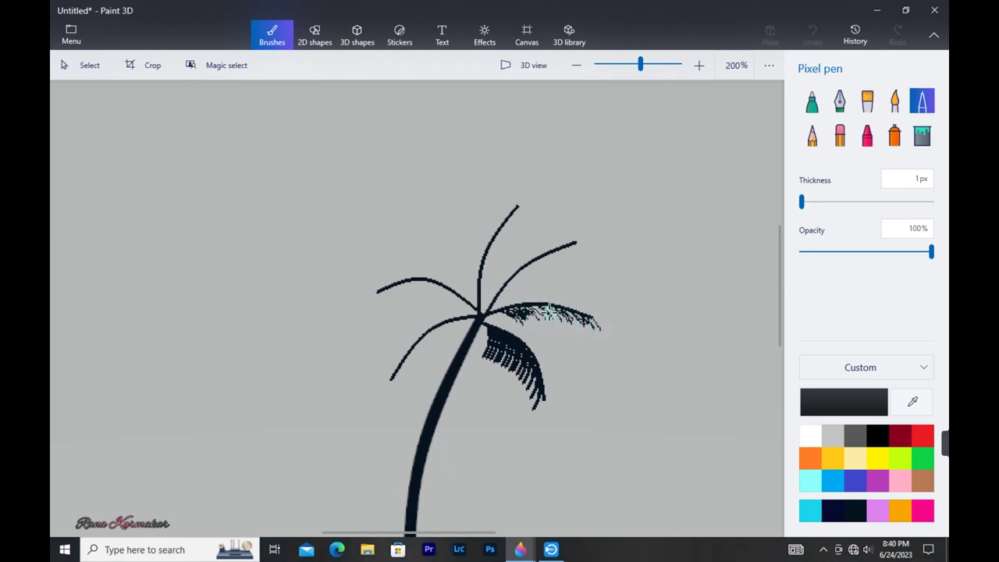
drag(530, 311, 595, 325)
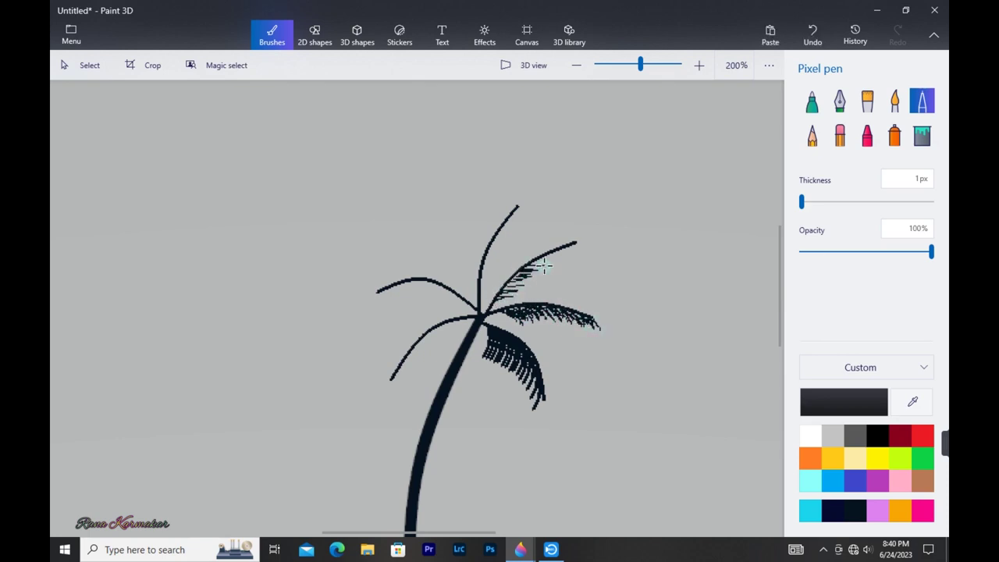
drag(529, 266, 519, 282)
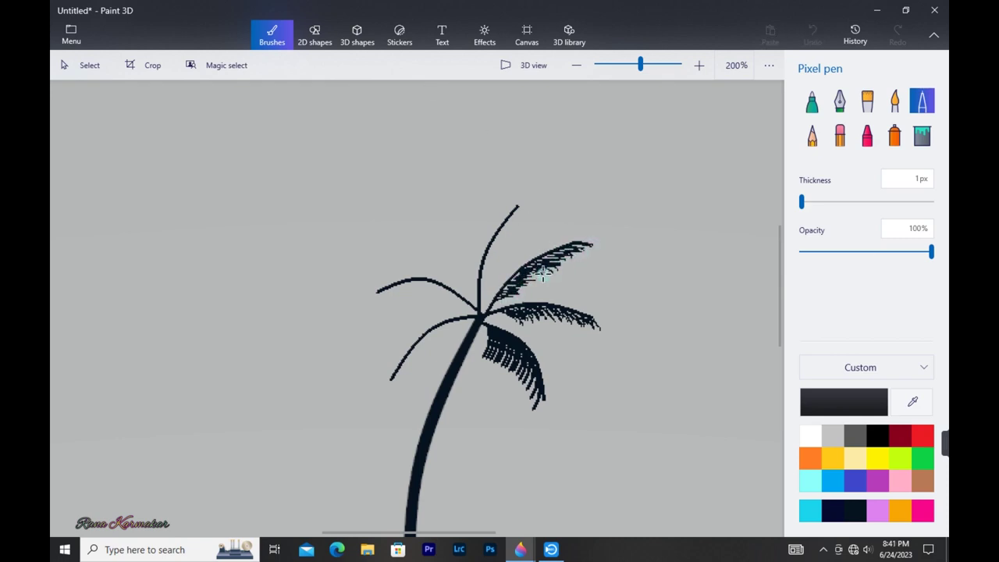
drag(518, 276, 532, 289)
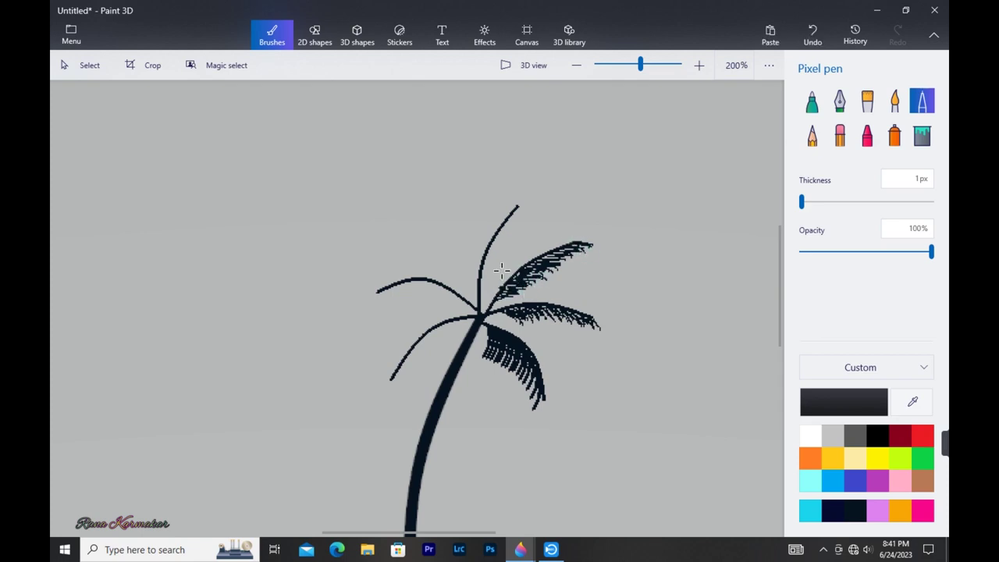
- Draw Pixel pen leaflets along both sides of the upright frond and beneath the two left fronds
drag(483, 260, 481, 275)
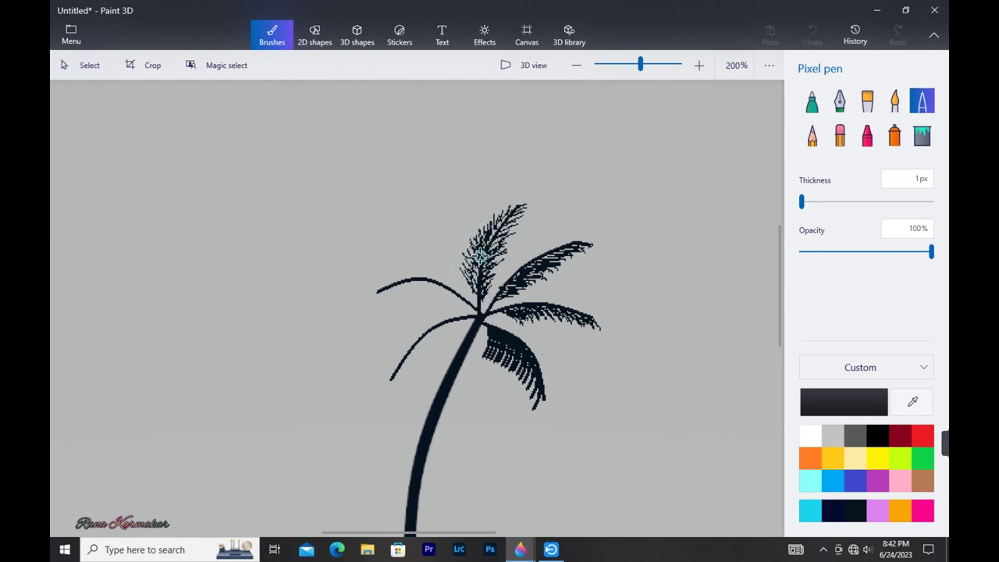
drag(485, 271, 501, 225)
drag(377, 295, 402, 287)
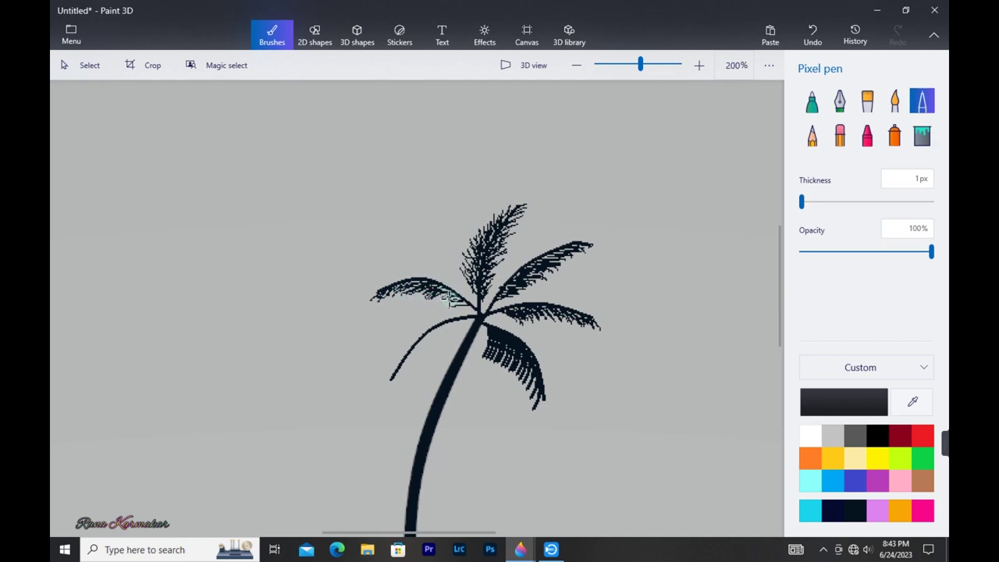
mouse_move(421, 286)
mouse_down()
mouse_move(436, 304)
mouse_move(419, 348)
mouse_move(451, 330)
mouse_up()
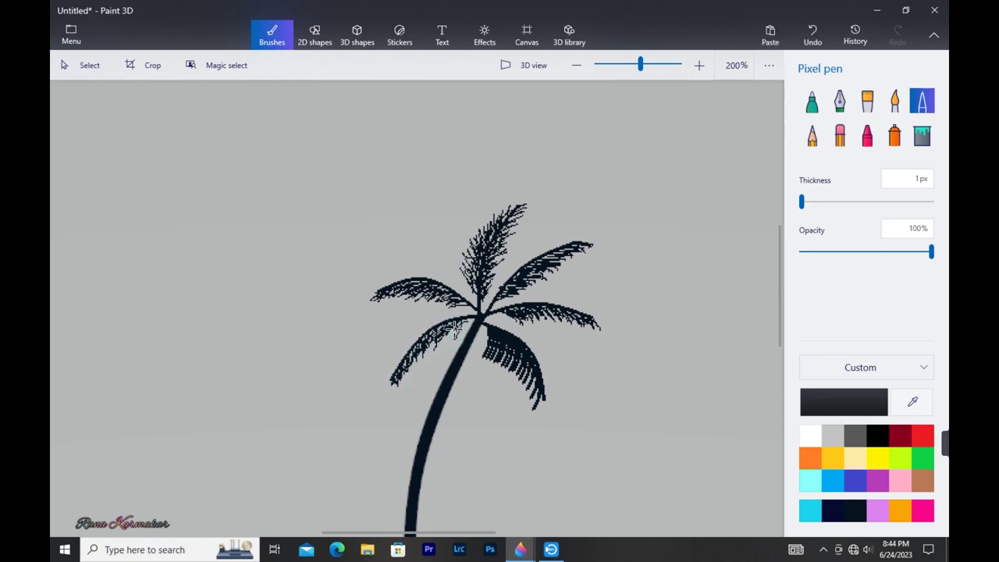
- Erase the pasted leaflets from the drooping right frond with a 9 px Eraser and redraw them with the 1 px Pixel pen
click(839, 135)
click(805, 202)
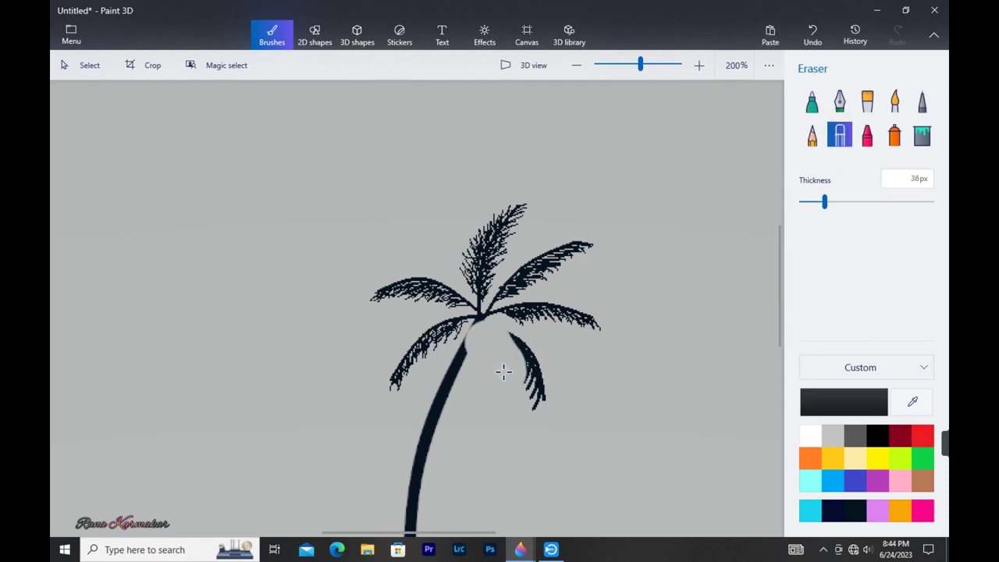
drag(534, 393, 522, 378)
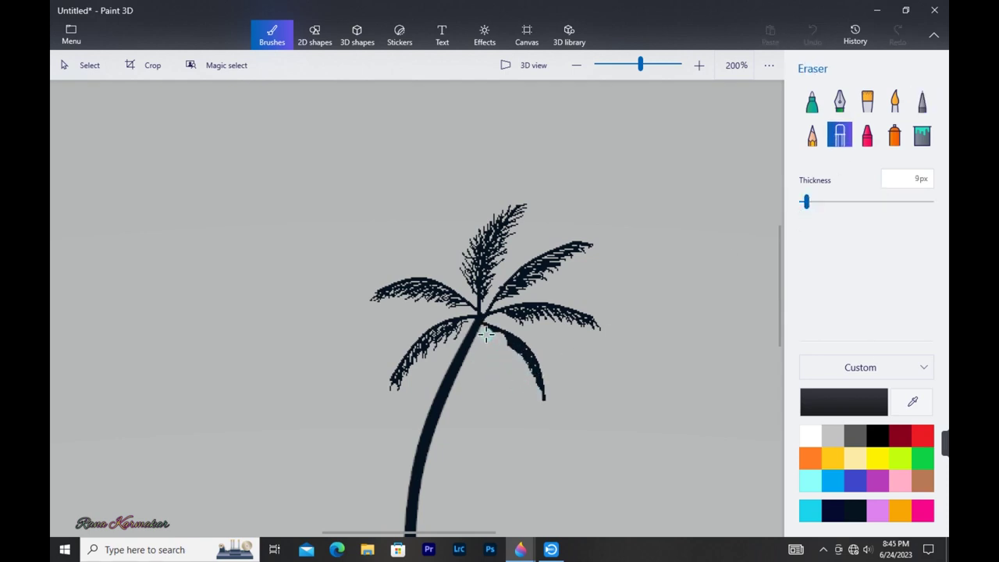
click(922, 101)
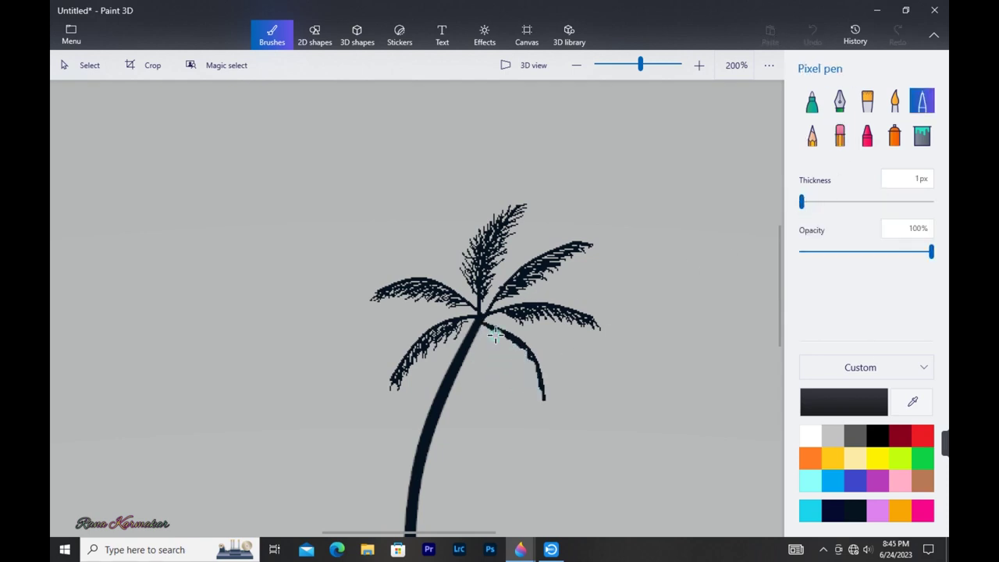
mouse_move(523, 343)
mouse_down()
mouse_move(540, 400)
mouse_move(499, 334)
mouse_move(528, 348)
mouse_up()
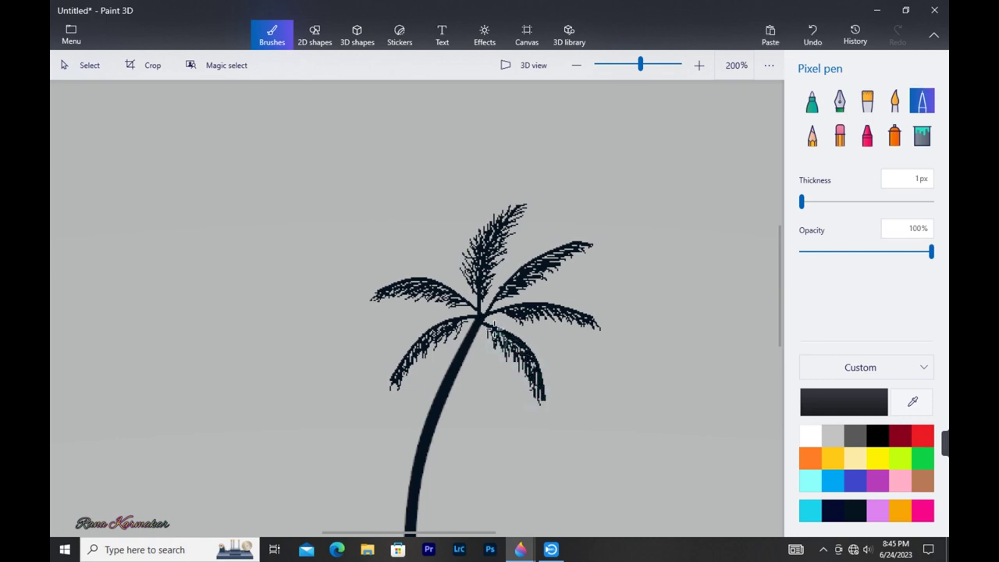
- Copy the whole palm tree from the Untitled canvas and paste it into the RD3 painting
scroll(635, 386, down, 3)
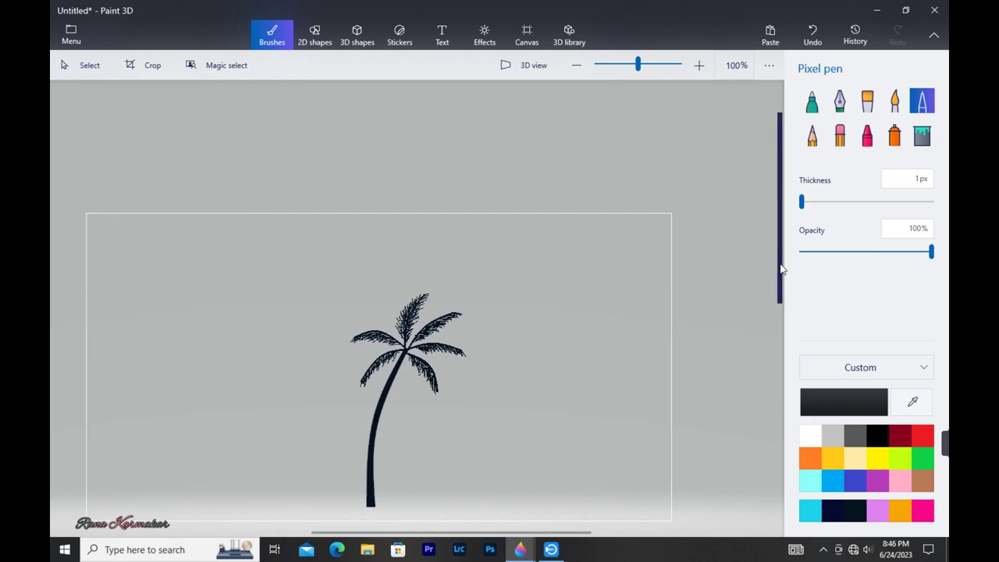
drag(779, 270, 779, 316)
click(86, 66)
drag(335, 241, 481, 482)
click(463, 534)
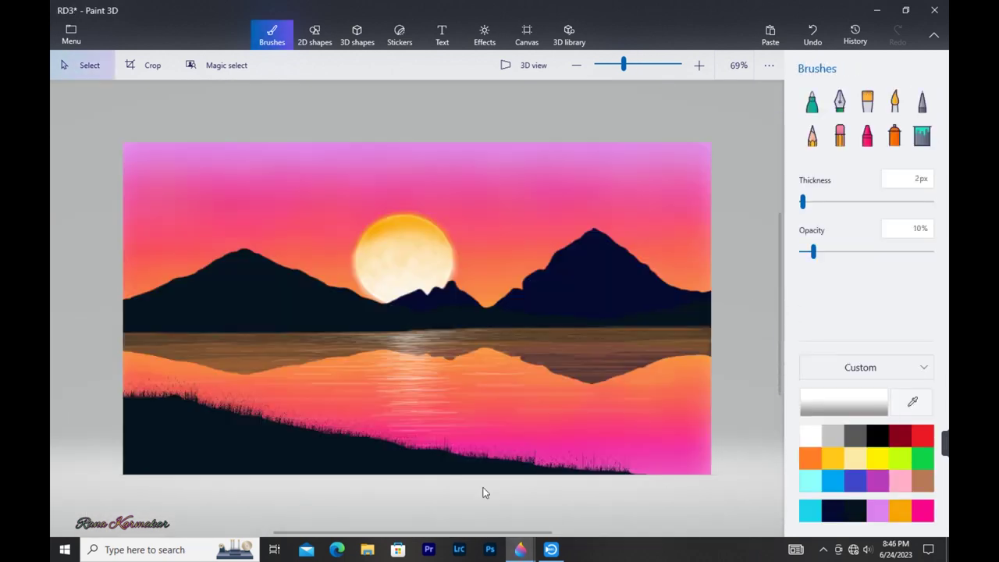
key(ctrl+v)
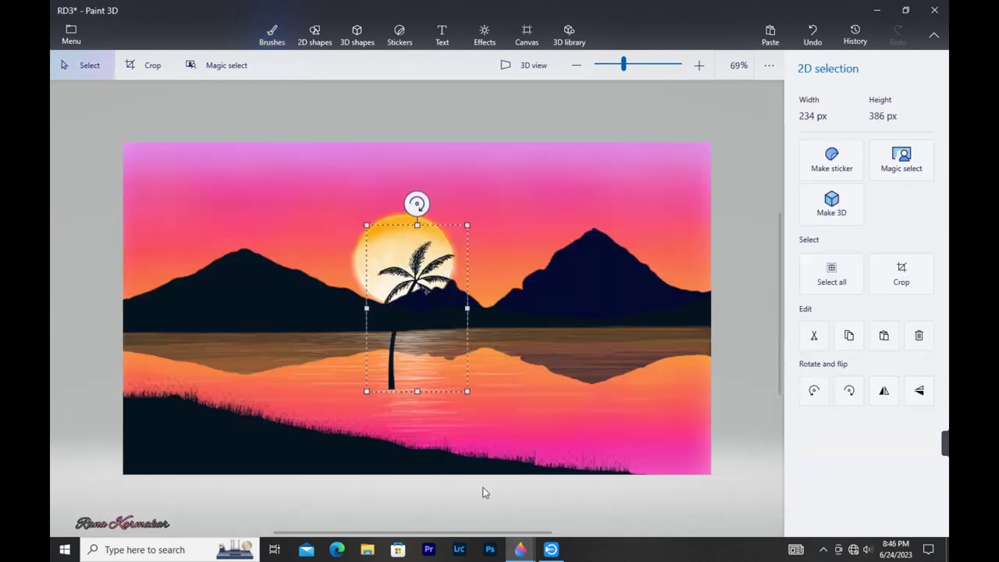
- Enlarge the pasted palm and stand it on the left end of the grassy bank
drag(261, 234, 317, 130)
drag(268, 310, 225, 308)
drag(193, 130, 193, 109)
mouse_move(243, 348)
mouse_down()
mouse_move(255, 352)
mouse_move(243, 360)
mouse_up()
click(711, 446)
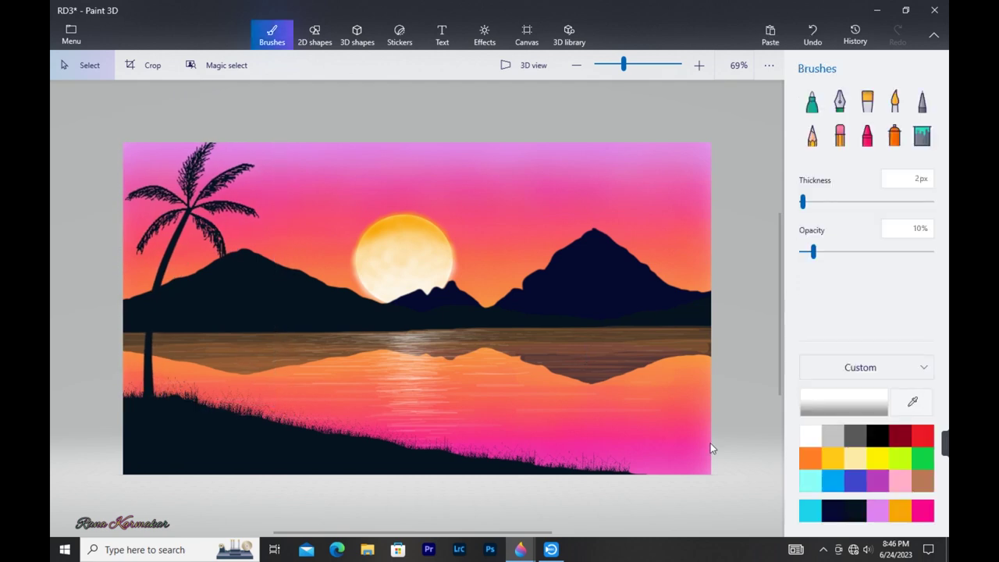
- Paste a second, smaller mirrored palm left of the first, with its crown partly beyond the painting's left edge
key(ctrl+v)
drag(426, 352, 307, 321)
drag(354, 362, 399, 457)
drag(360, 405, 138, 350)
click(695, 403)
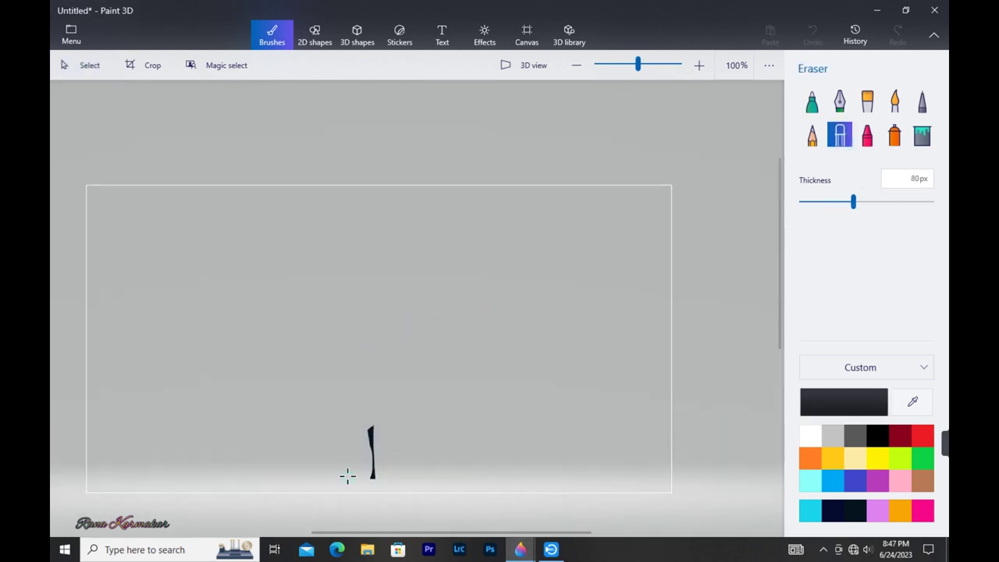
- Outline a narrow pointed strip of land at the right edge of the cleared Untitled canvas with a 1 px Marker
drag(673, 365, 540, 369)
key(ctrl+z)
drag(810, 201, 801, 202)
drag(671, 361, 659, 342)
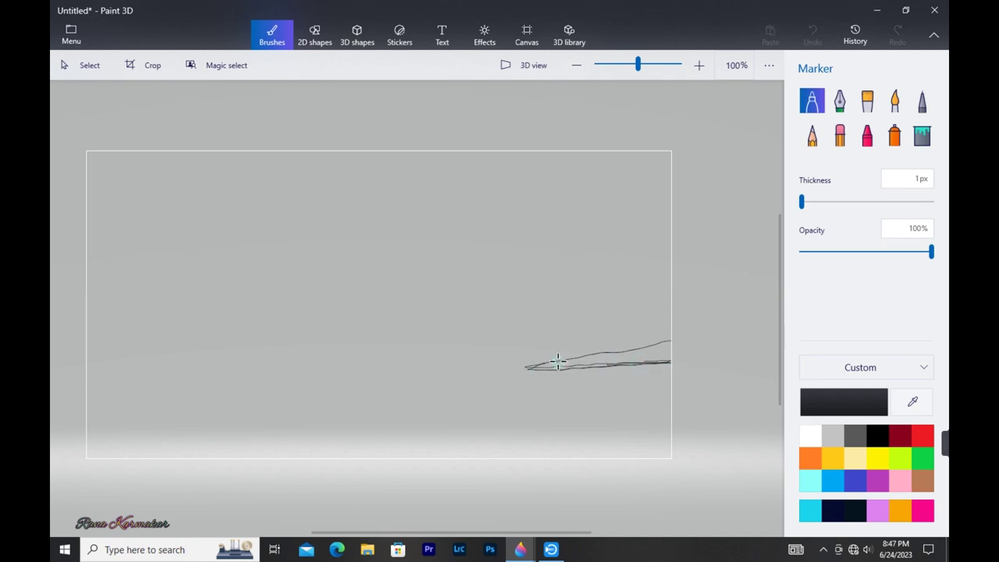
- Fill the outlined strip of land with the dark Marker at 9 px thickness
drag(802, 201, 812, 201)
mouse_move(670, 356)
mouse_down()
mouse_move(647, 361)
mouse_move(674, 366)
mouse_up()
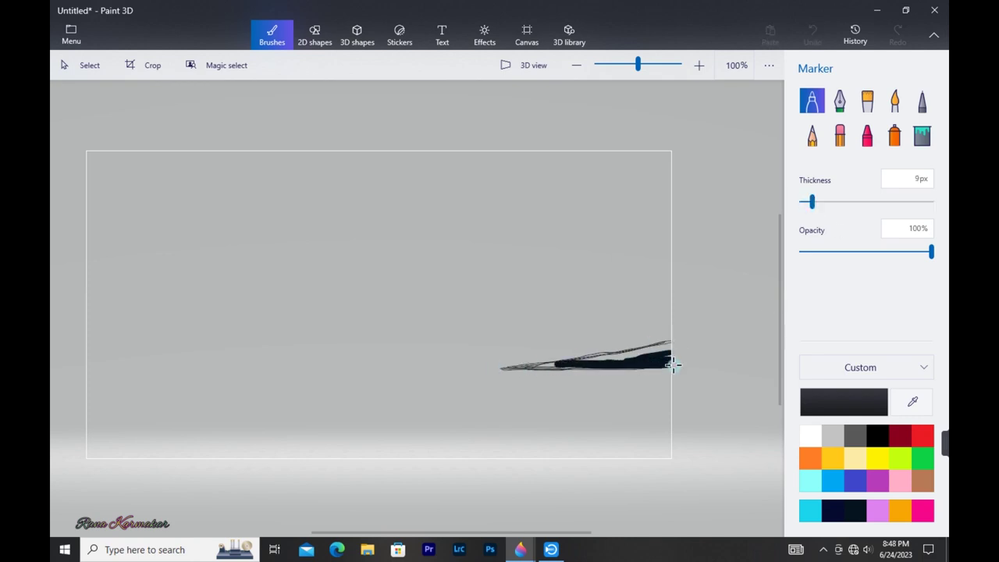
mouse_move(553, 365)
mouse_down()
mouse_move(621, 357)
mouse_move(547, 370)
mouse_up()
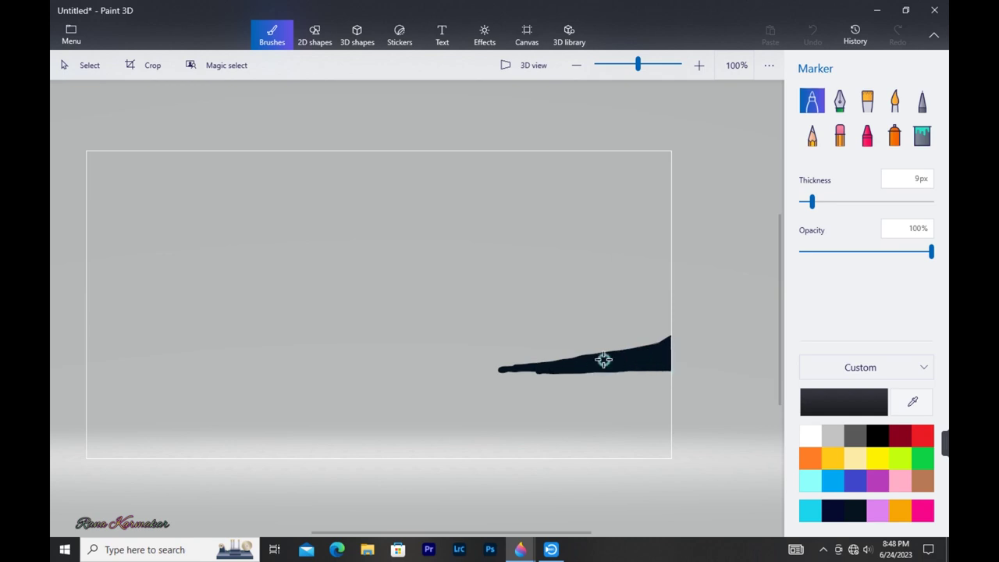
- Copy the strip of land into the RD3 painting and place it on the water against the right edge
key(m)
mouse_move(429, 304)
mouse_down()
mouse_move(442, 367)
mouse_move(671, 384)
mouse_up()
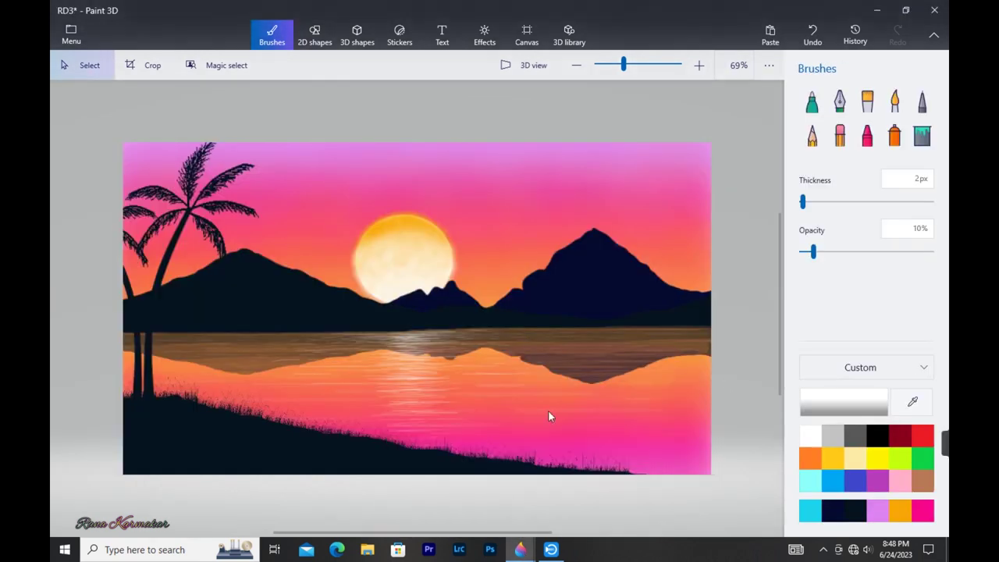
key(ctrl+v)
drag(480, 324, 689, 404)
drag(544, 390, 450, 395)
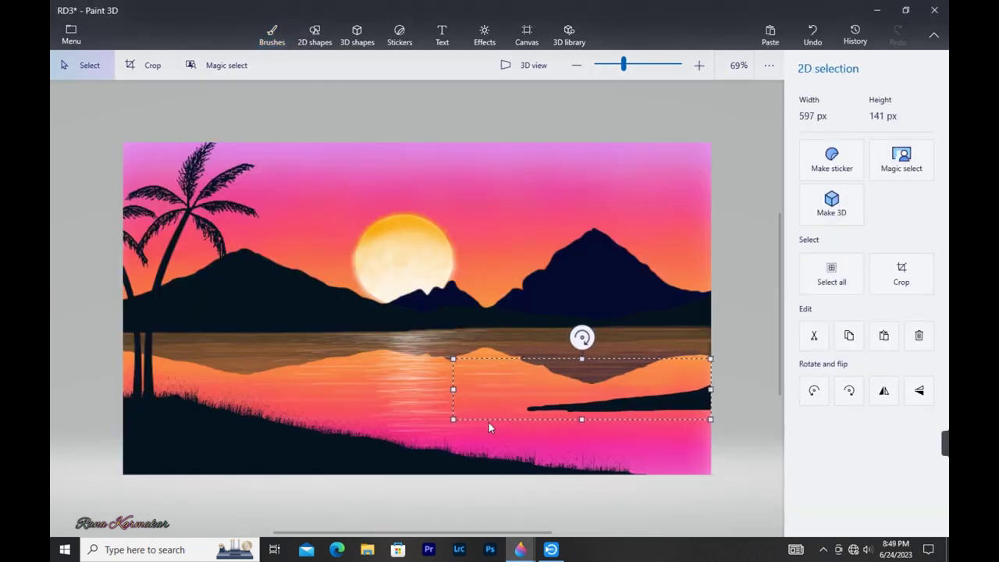
drag(624, 390, 624, 395)
click(751, 424)
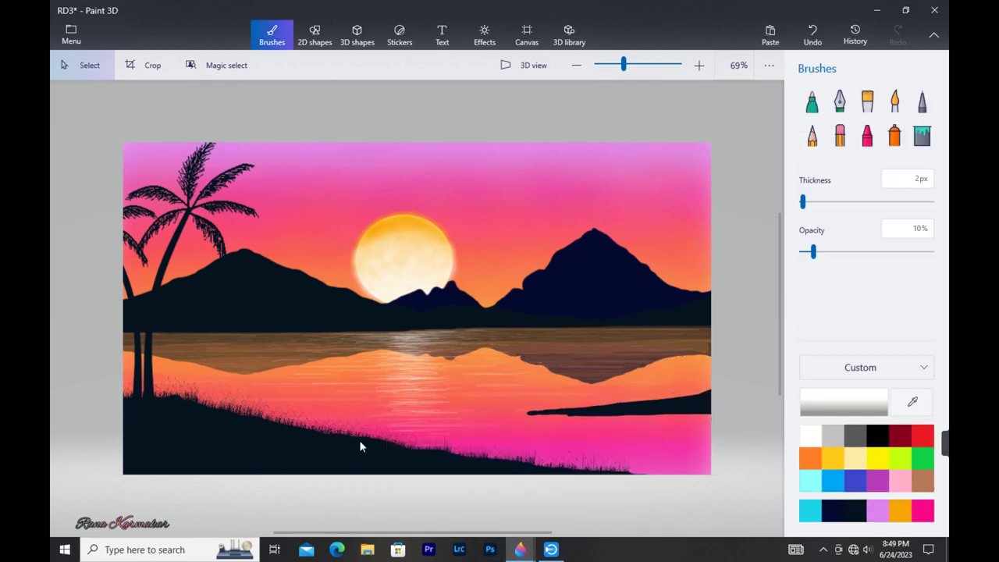
- Paste a vertically flipped copy of the strip of land directly beneath it as its reflection
key(ctrl+v)
drag(492, 385, 657, 439)
drag(545, 434, 453, 436)
drag(583, 463, 610, 424)
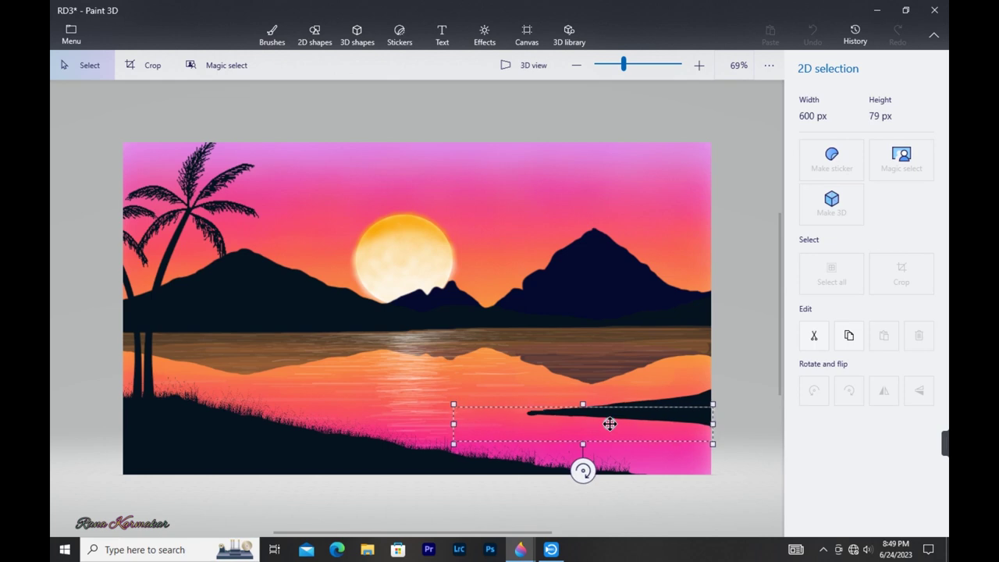
click(749, 430)
- Tint the strip's reflection with the Marker at 6 px and 10% opacity, using the pinkish red picked from the nearby water
click(812, 101)
click(912, 402)
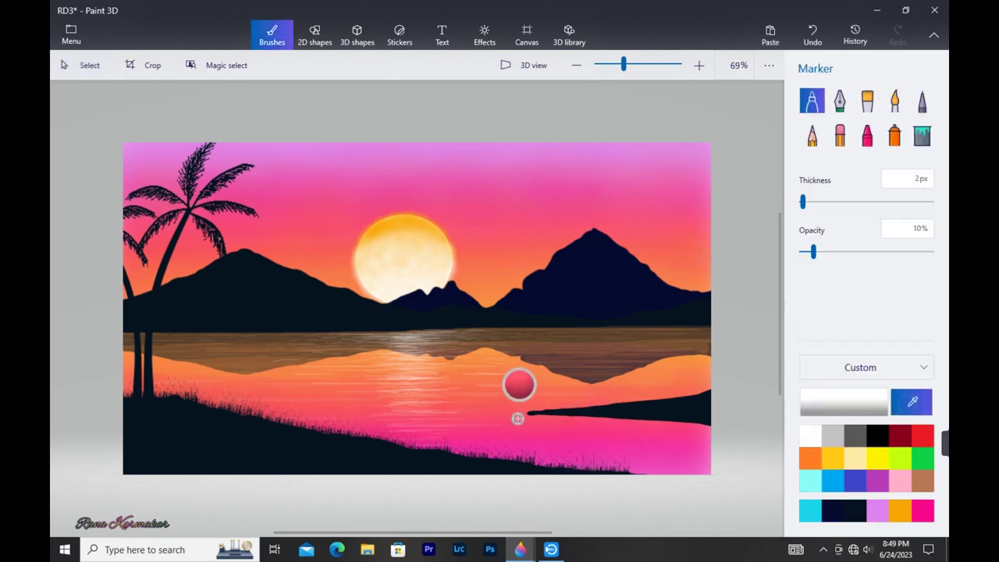
click(518, 420)
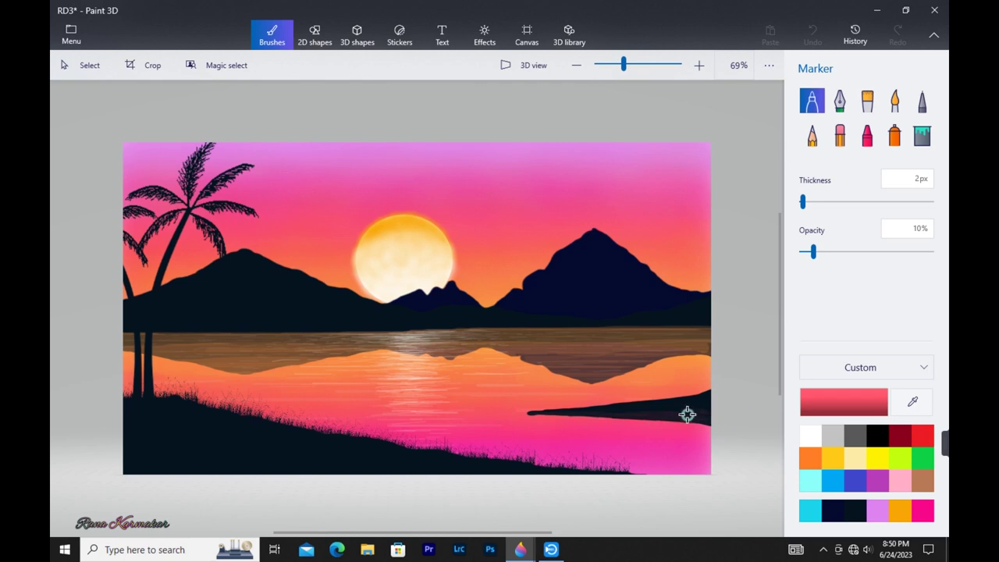
key(ctrl+z)
click(809, 202)
drag(560, 416, 561, 416)
drag(592, 417, 700, 424)
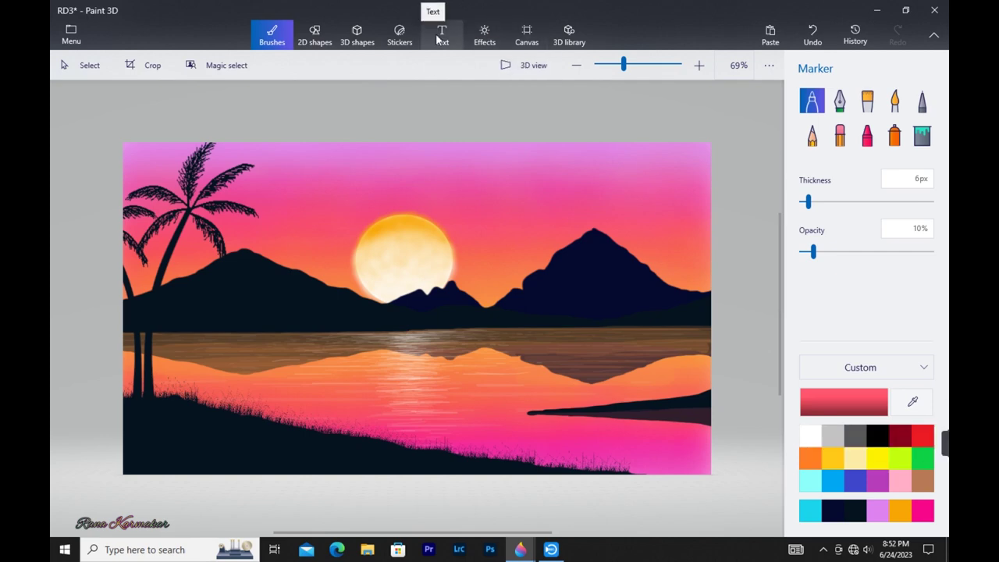
- Add a 2D text box in the painting's lower right corner with the Freestyle Script font, size 18 and pink #f6068a
click(442, 34)
click(926, 167)
scroll(860, 193, up, 10)
scroll(859, 192, down, 7)
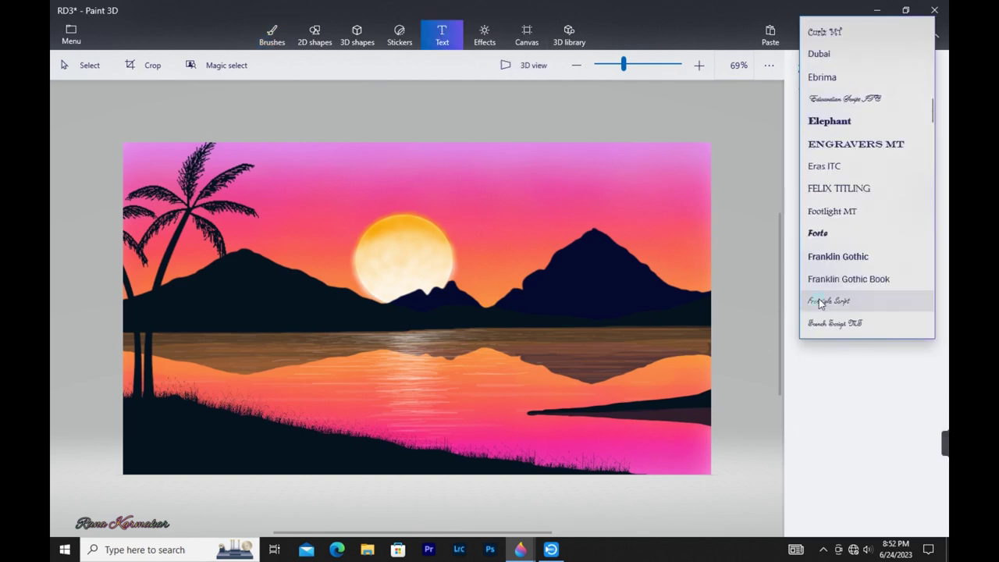
click(822, 302)
click(890, 197)
click(890, 89)
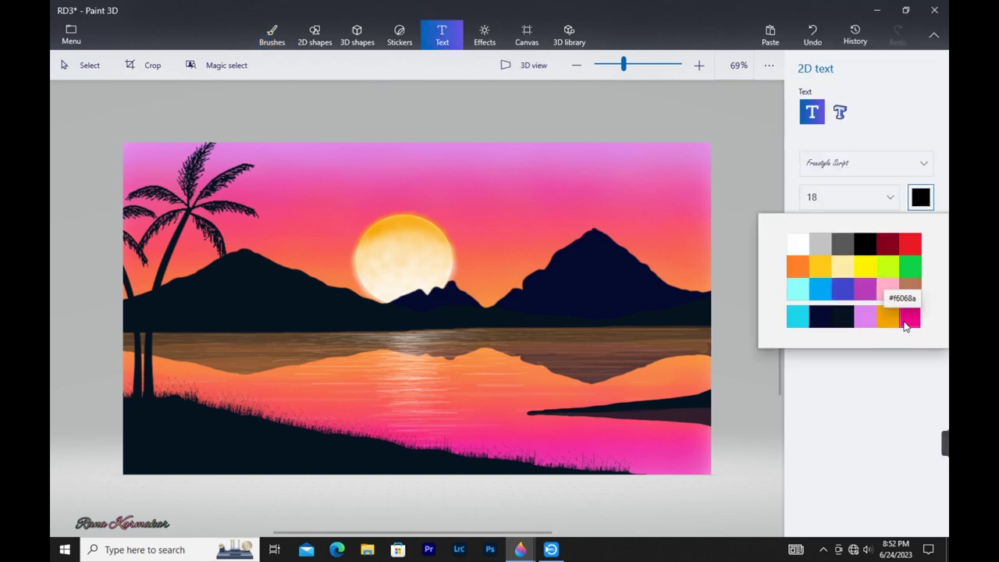
click(908, 324)
drag(566, 435, 705, 473)
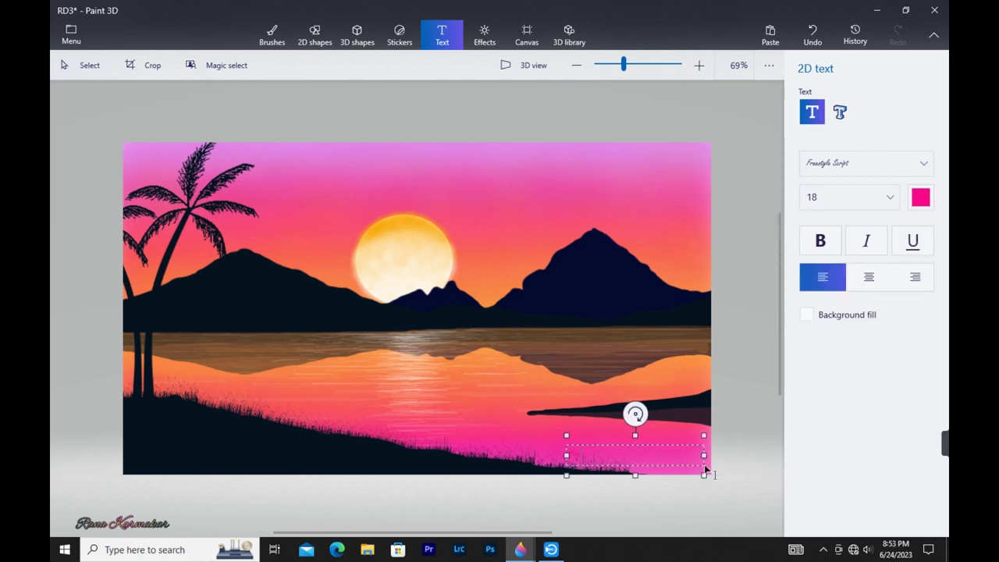
click(687, 518)
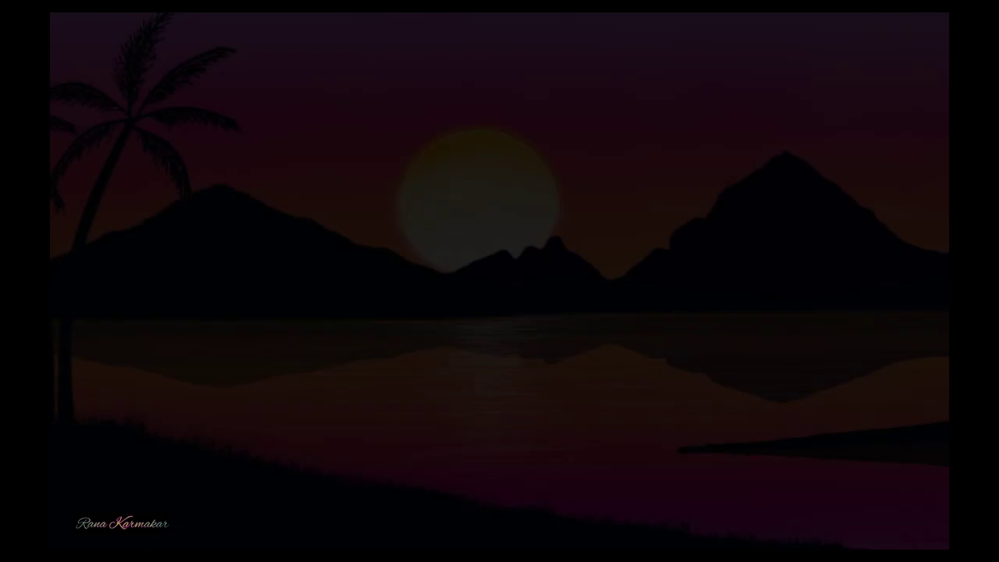